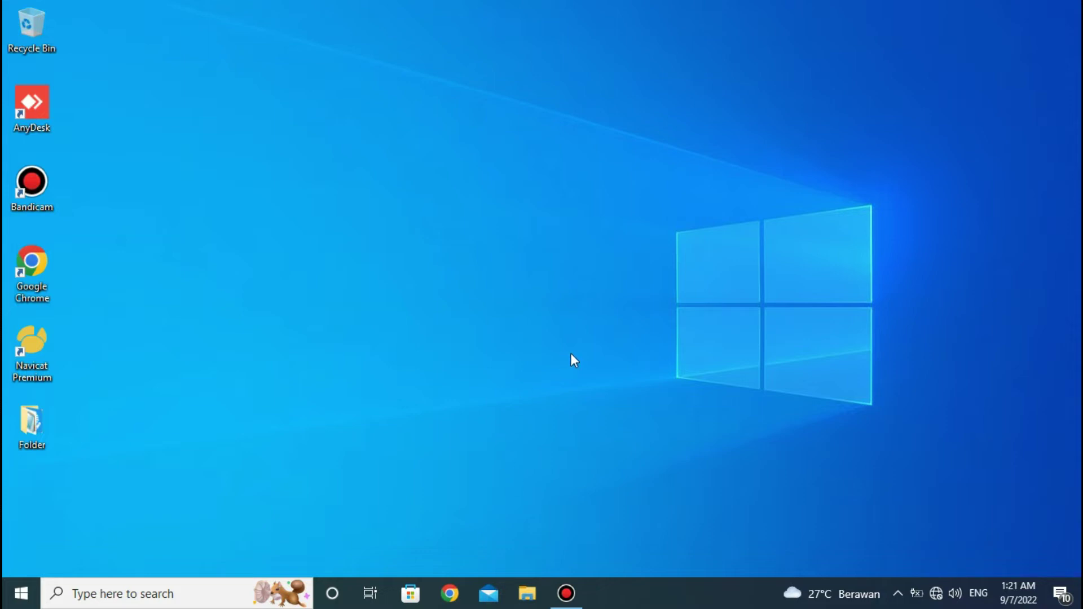
# Step: Turn off real-time protection in the virus and threat protection settings of Windows Security, and close it
pyautogui.click(898, 594)
pyautogui.click(896, 532)
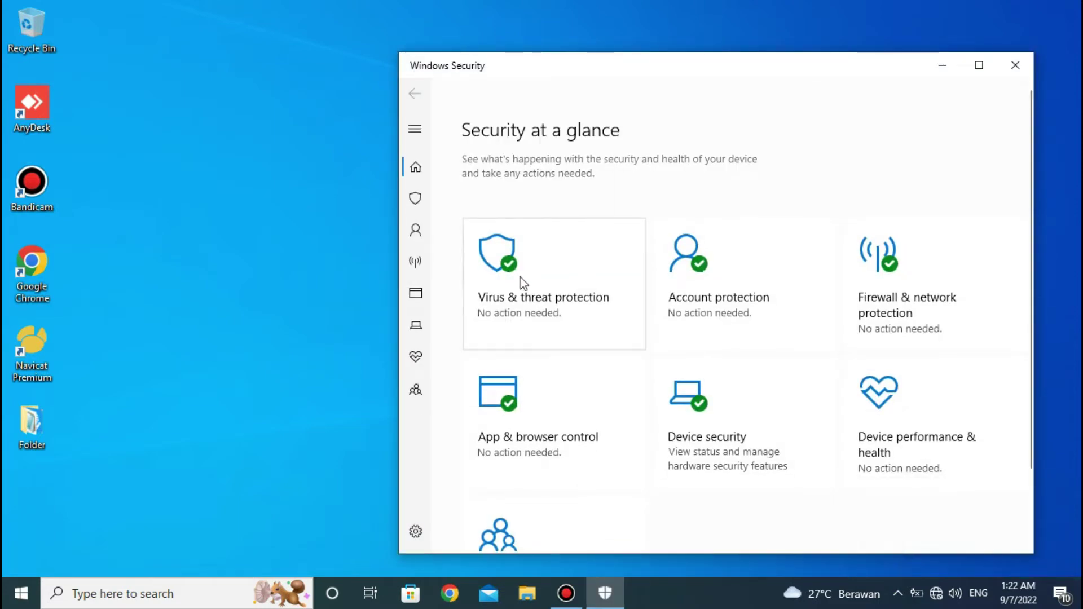
pyautogui.click(414, 201)
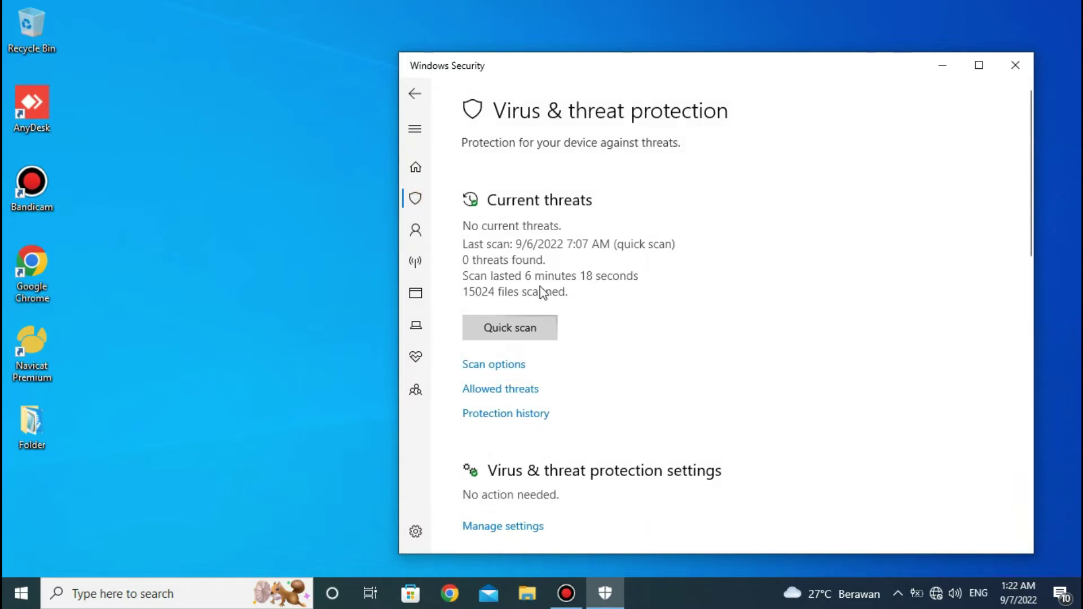
pyautogui.scroll(-3, 575, 402)
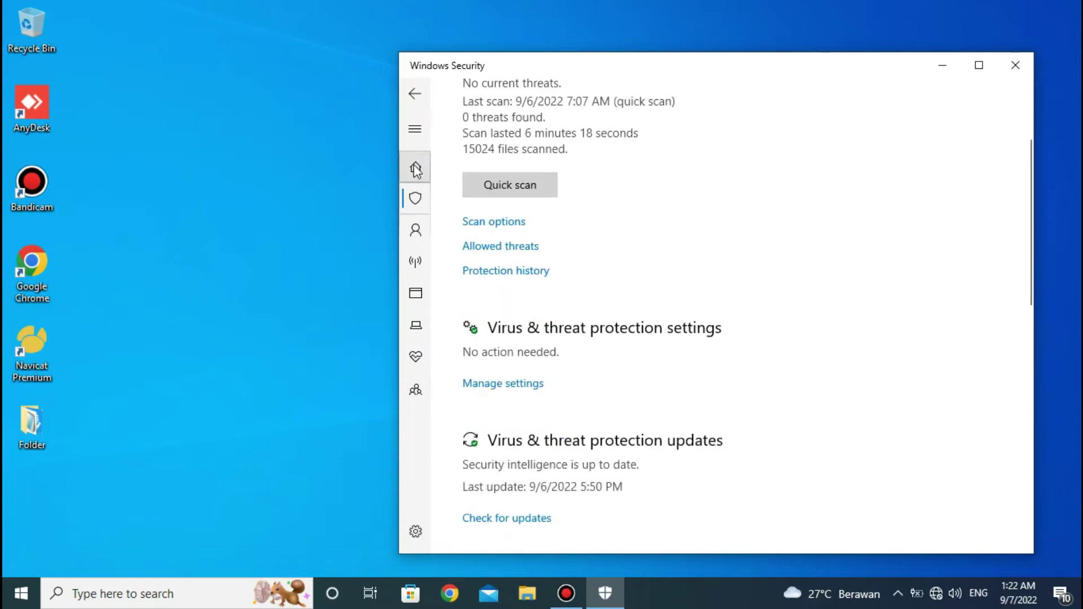
pyautogui.click(416, 201)
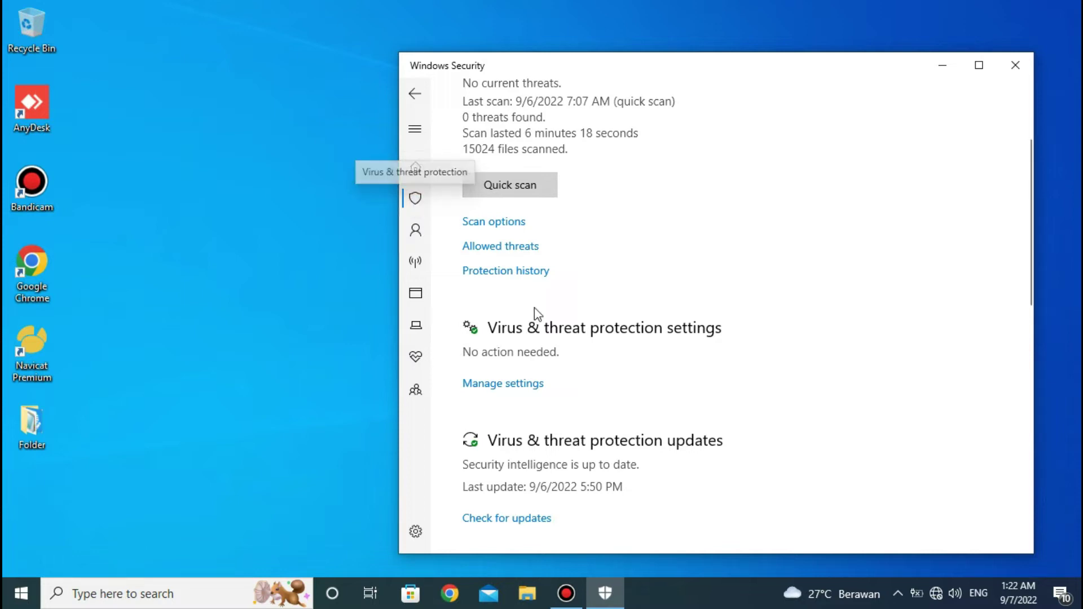
pyautogui.click(492, 386)
pyautogui.click(482, 304)
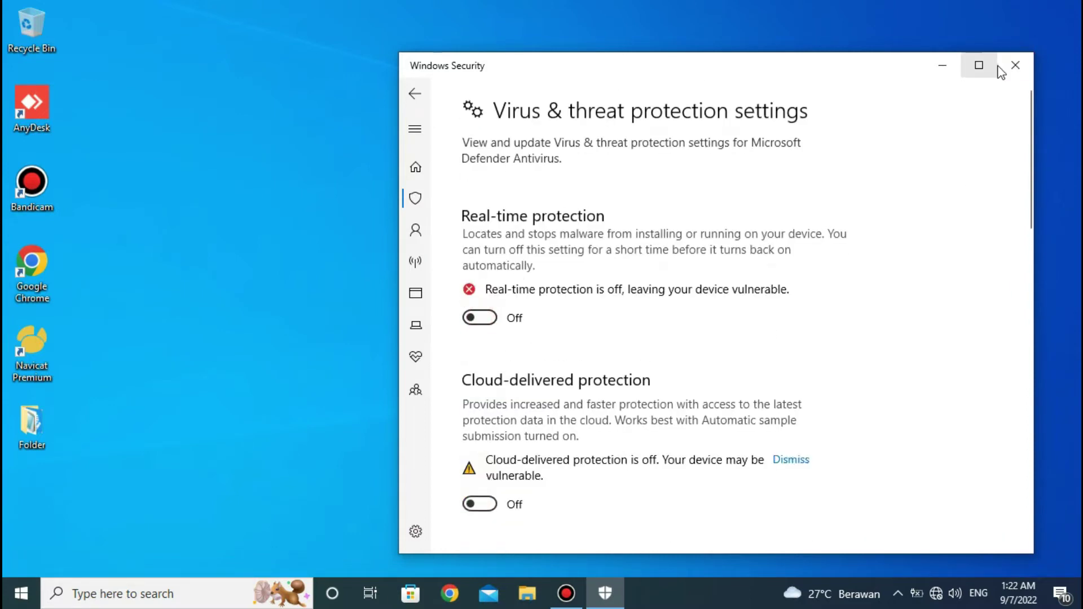
pyautogui.click(1016, 66)
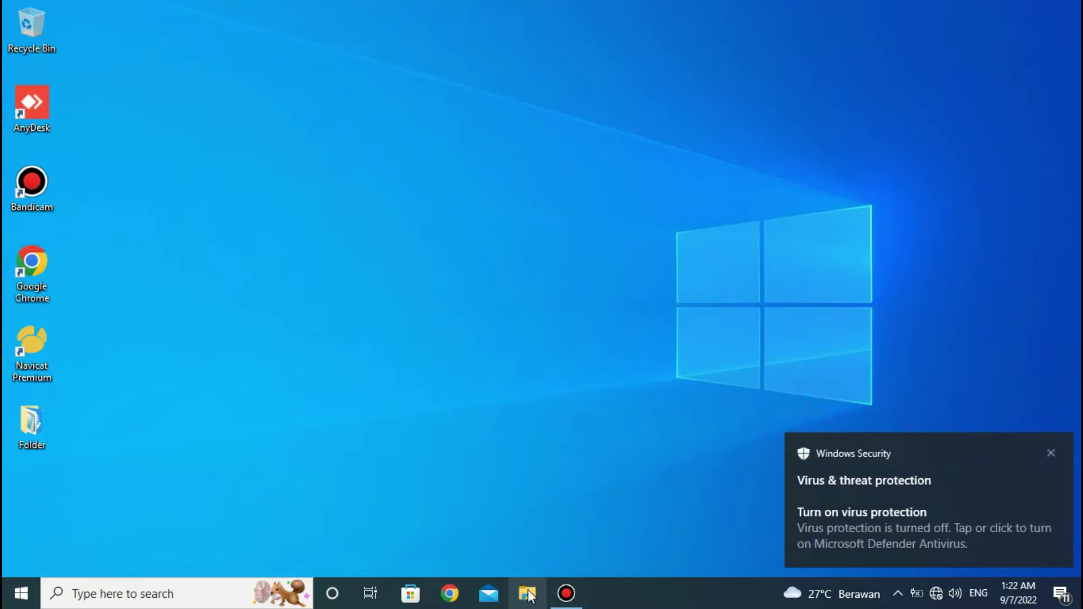
# Step: In File Explorer, open the Embarcadero RAD Studio 10.3.3 Rio Architect folder inside software compiler, Delphi 10.3.3, RAD_Studio_10.3.3 on Local Disk (D:)
pyautogui.press('super+e')
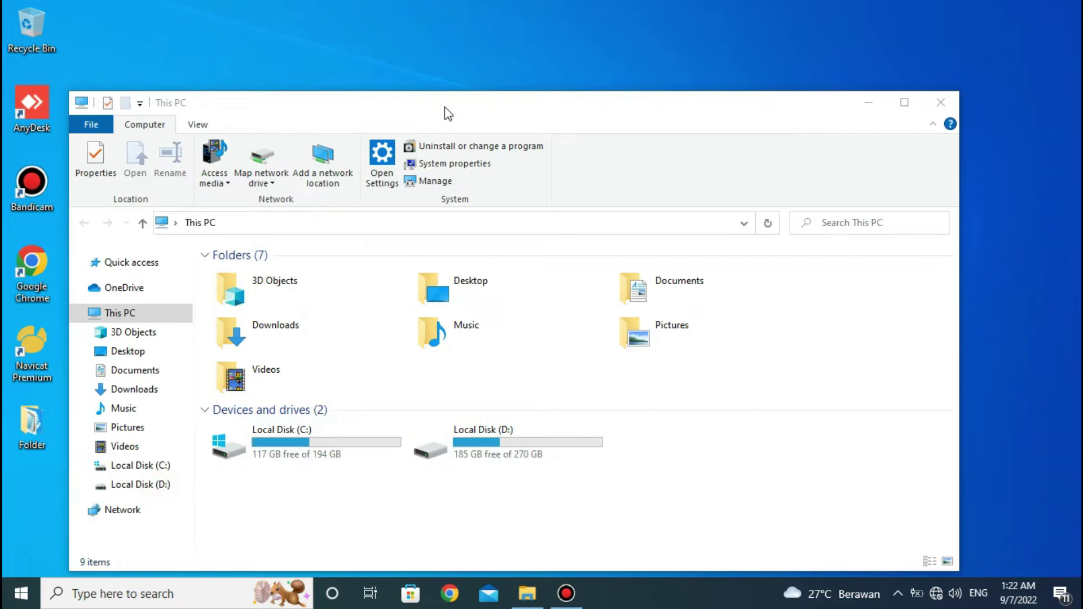
pyautogui.moveTo(448, 103); pyautogui.dragTo(481, 57)
pyautogui.click(197, 439)
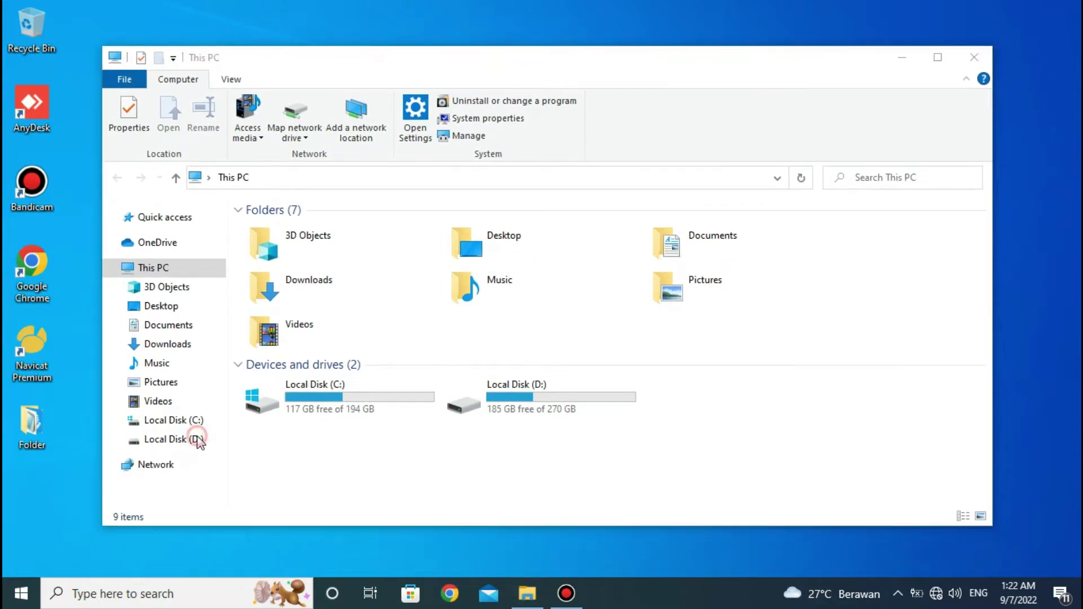
pyautogui.doubleClick(505, 402)
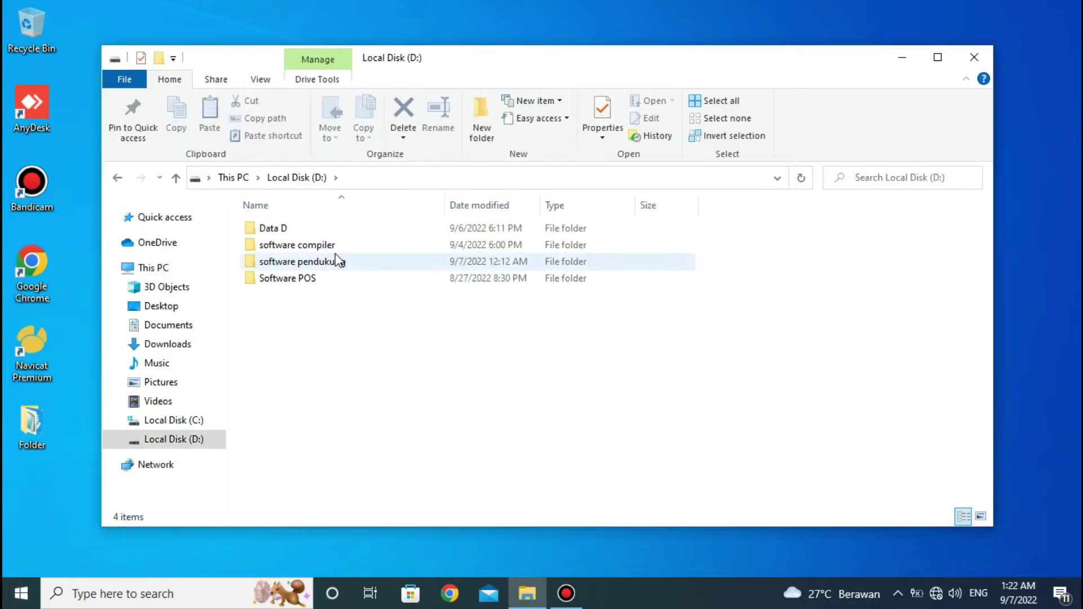
pyautogui.doubleClick(298, 245)
pyautogui.click(288, 246)
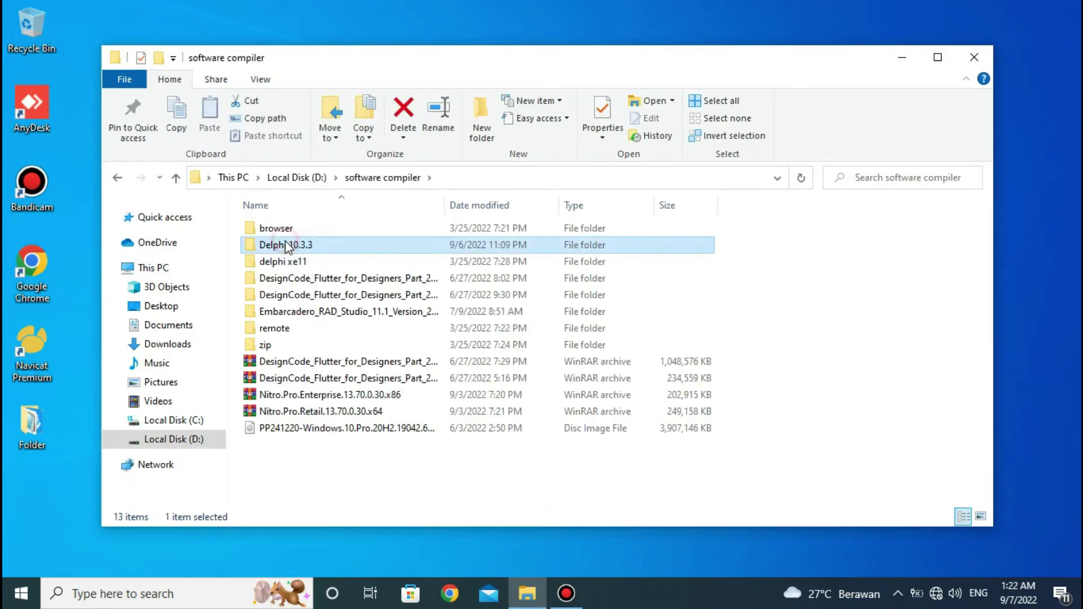
pyautogui.doubleClick(288, 247)
pyautogui.doubleClick(280, 246)
pyautogui.doubleClick(278, 228)
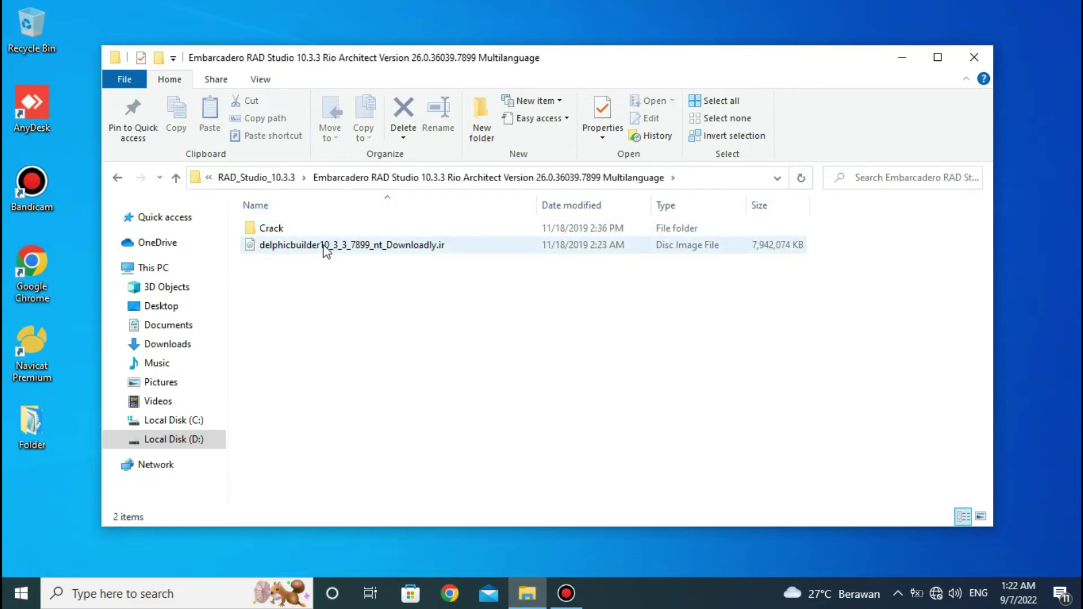
# Step: Mount the disc image delphicbuilder10_3_3_7899_nt_Downloadly.ir as a virtual drive
pyautogui.click(283, 251)
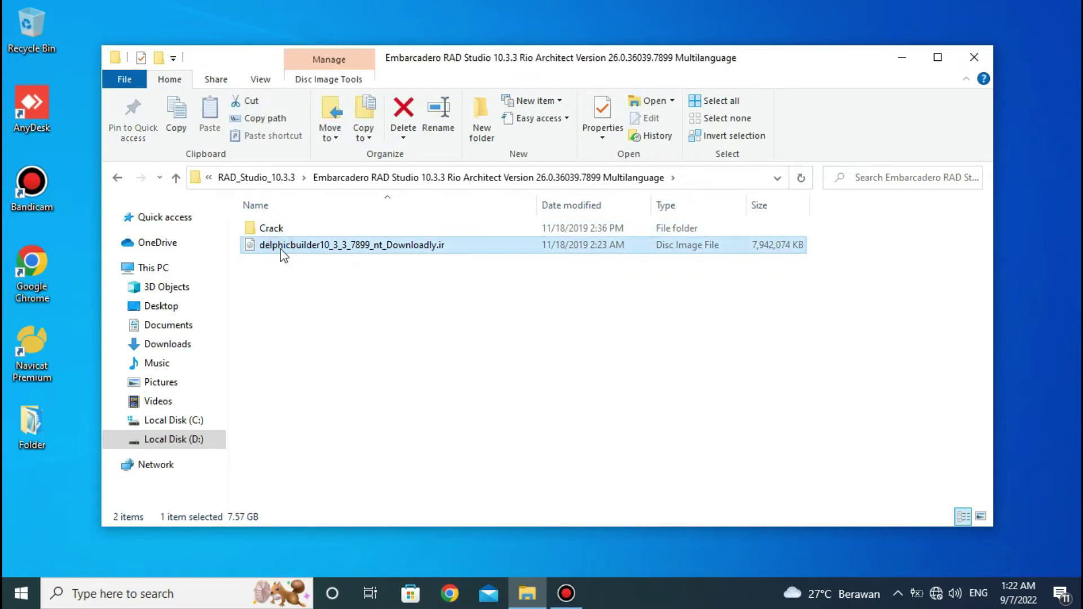
pyautogui.doubleClick(282, 251)
pyautogui.rightClick(279, 249)
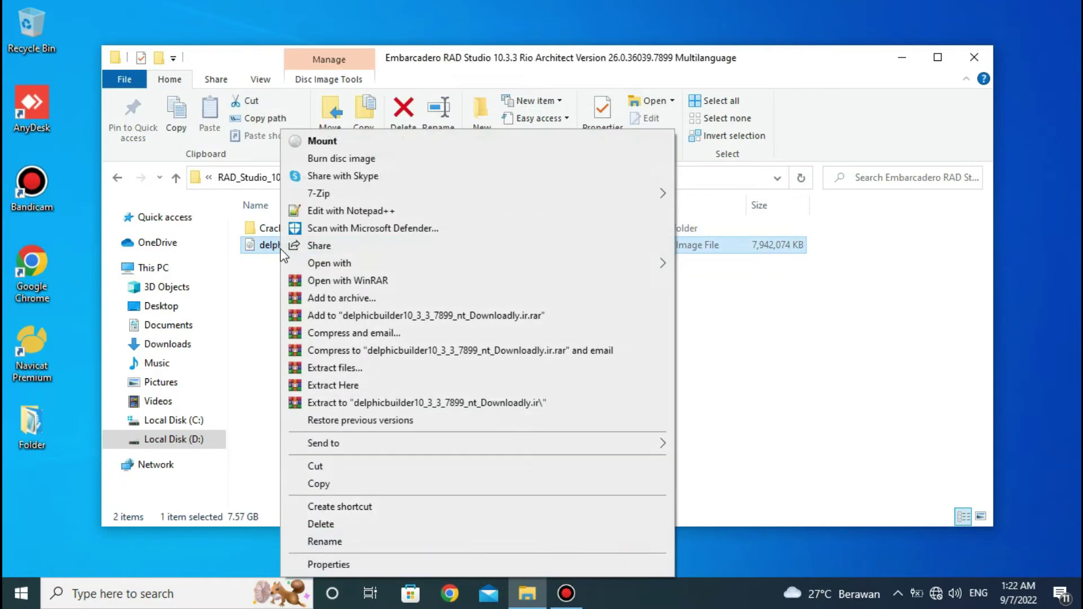
pyautogui.click(330, 141)
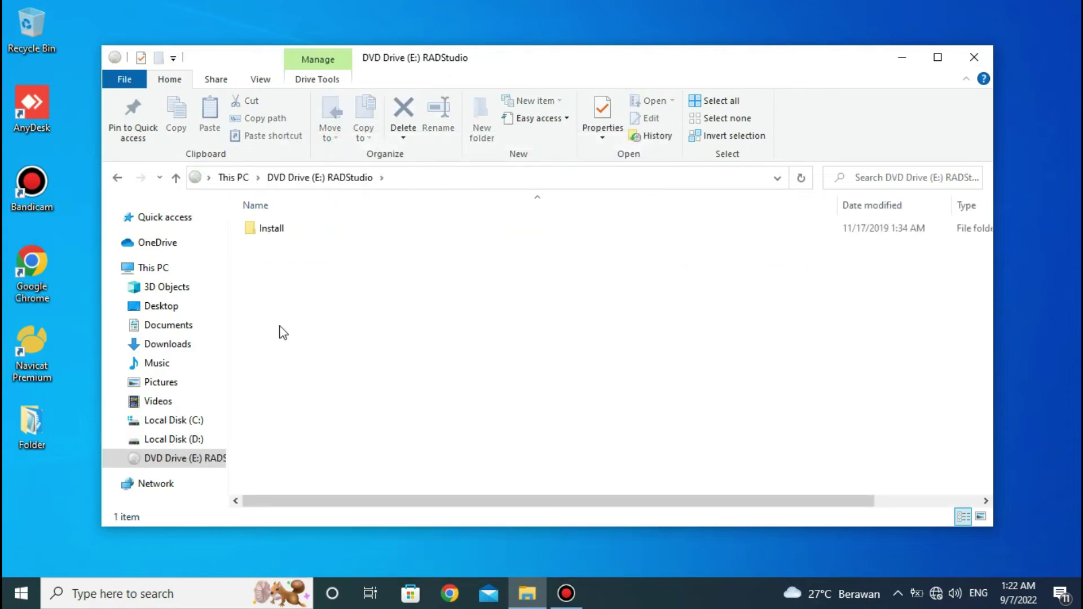
# Step: Launch the Setup application from the Install folder of the RADStudio disc and minimize the file window
pyautogui.doubleClick(265, 231)
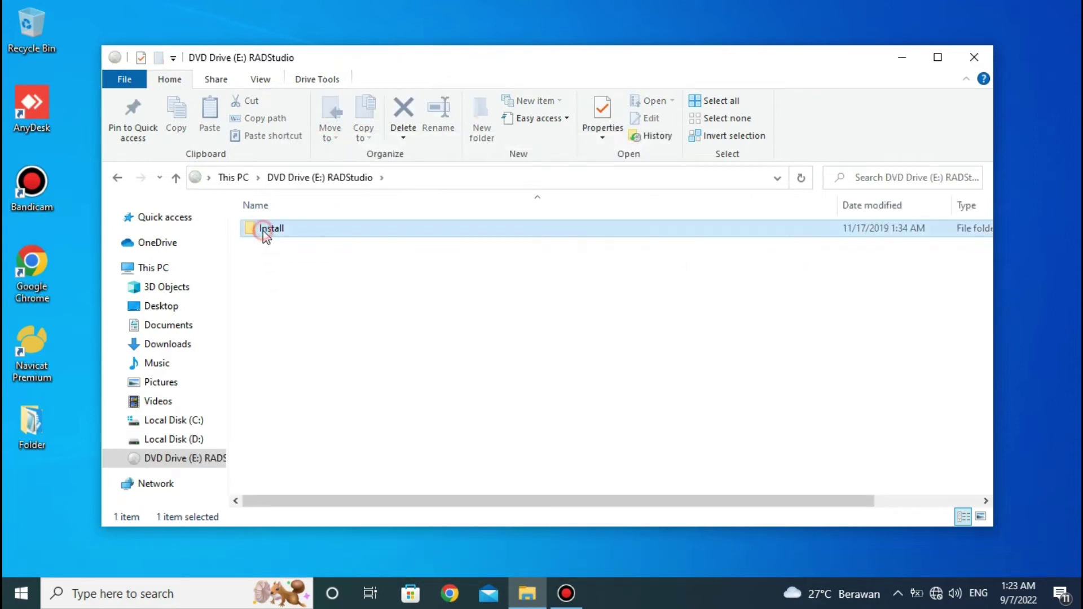
pyautogui.click(318, 314)
pyautogui.write('se')
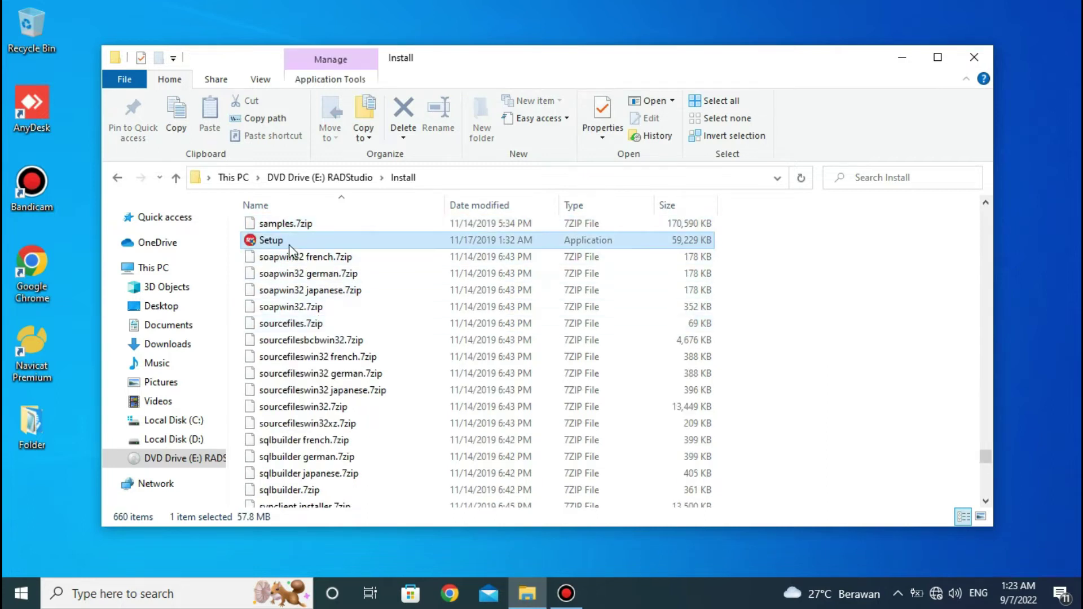
pyautogui.click(284, 240)
pyautogui.click(284, 240)
pyautogui.click(900, 57)
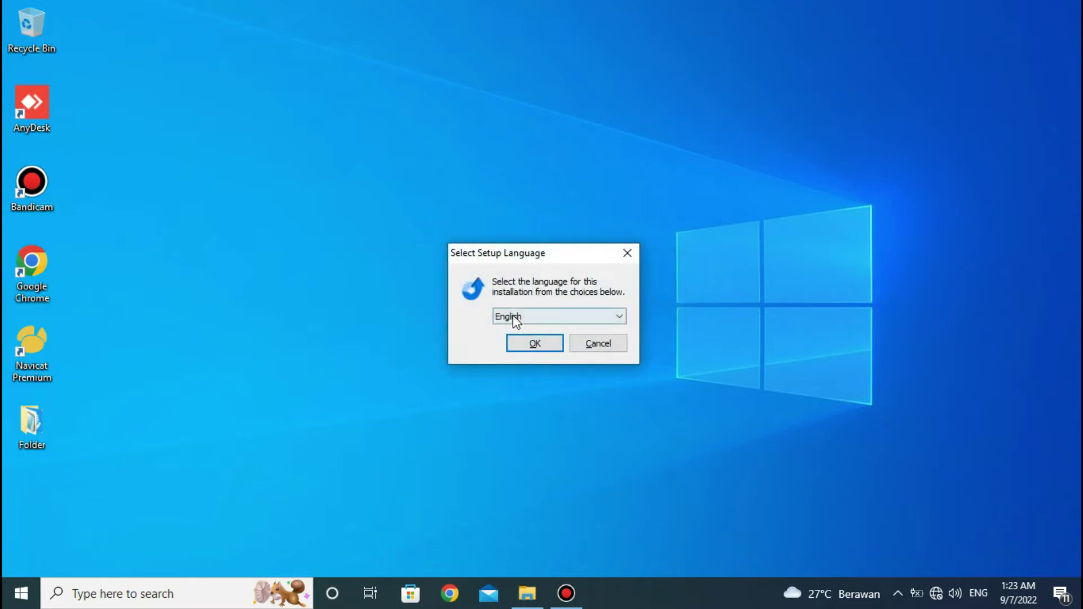
# Step: Accept the license agreement and privacy policy in the English setup wizard and select the option for an existing product serial number
pyautogui.click(532, 344)
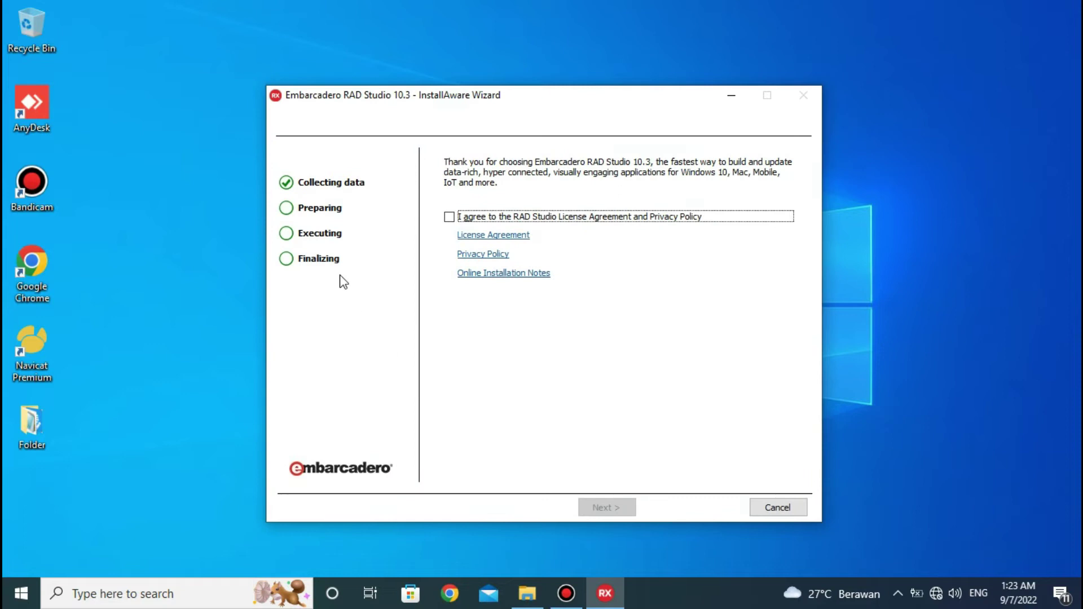
pyautogui.click(450, 218)
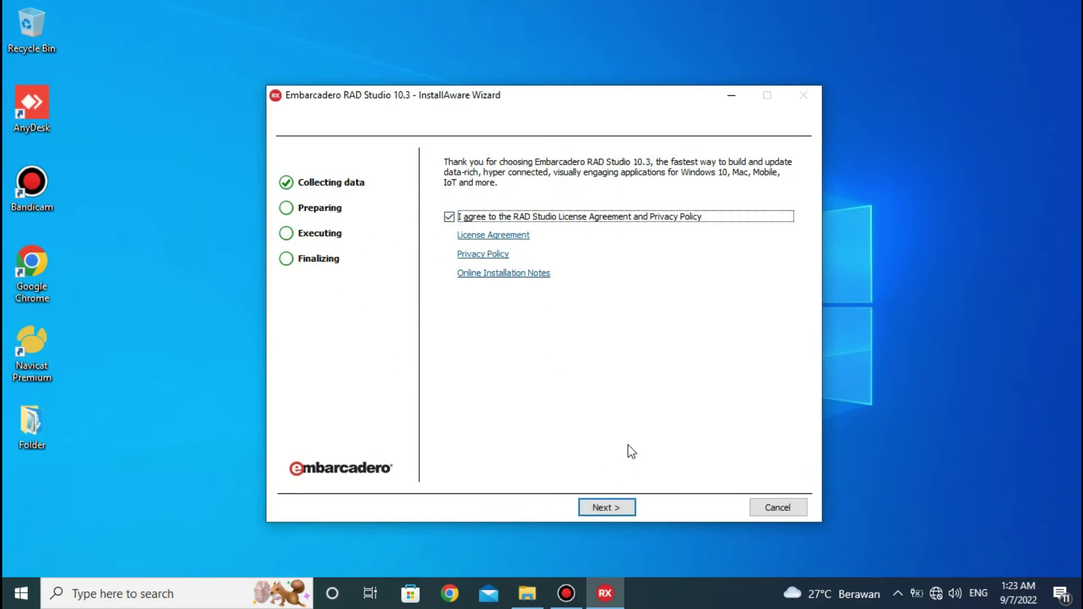
pyautogui.click(611, 505)
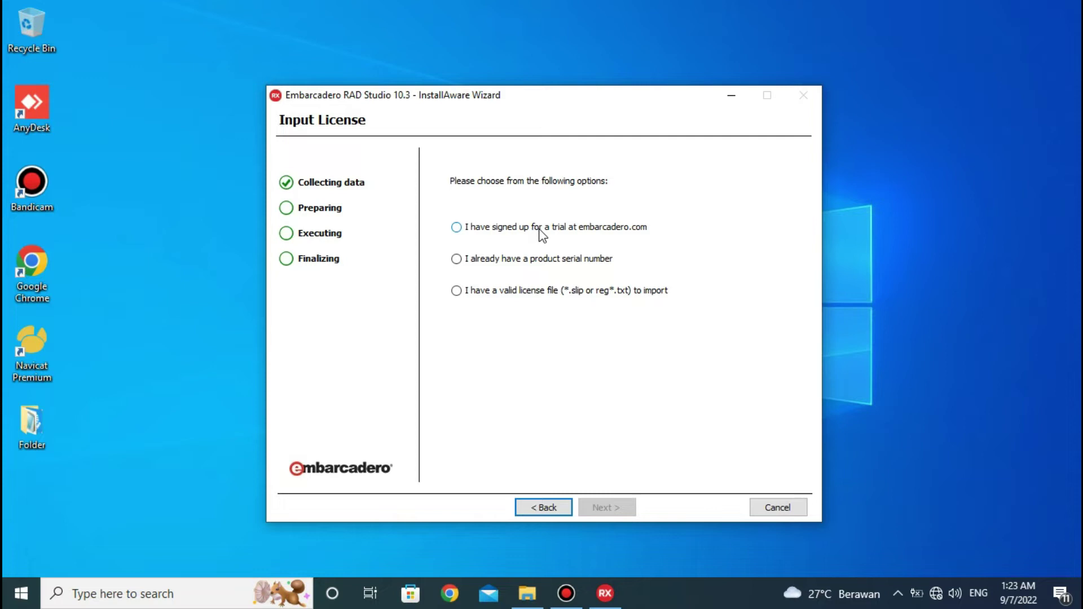
pyautogui.click(458, 261)
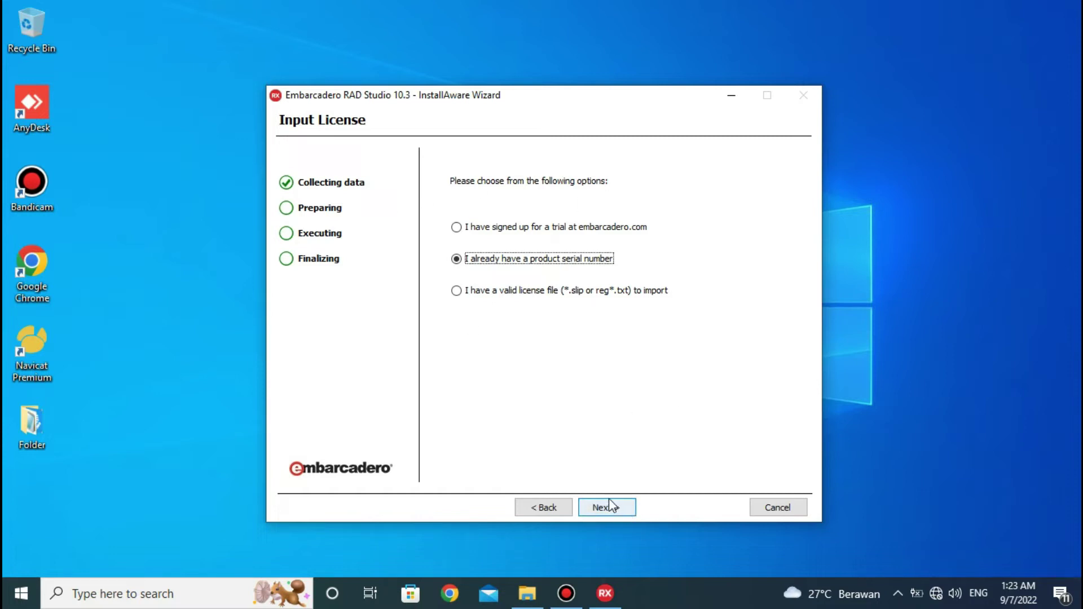
# Step: Switch to File Explorer and run RADStudioKeyPatch_Lite from the RAD Studio 10.3.3 Keygen folder under Delphi 10.3.3 on Local Disk (D:)
pyautogui.click(527, 593)
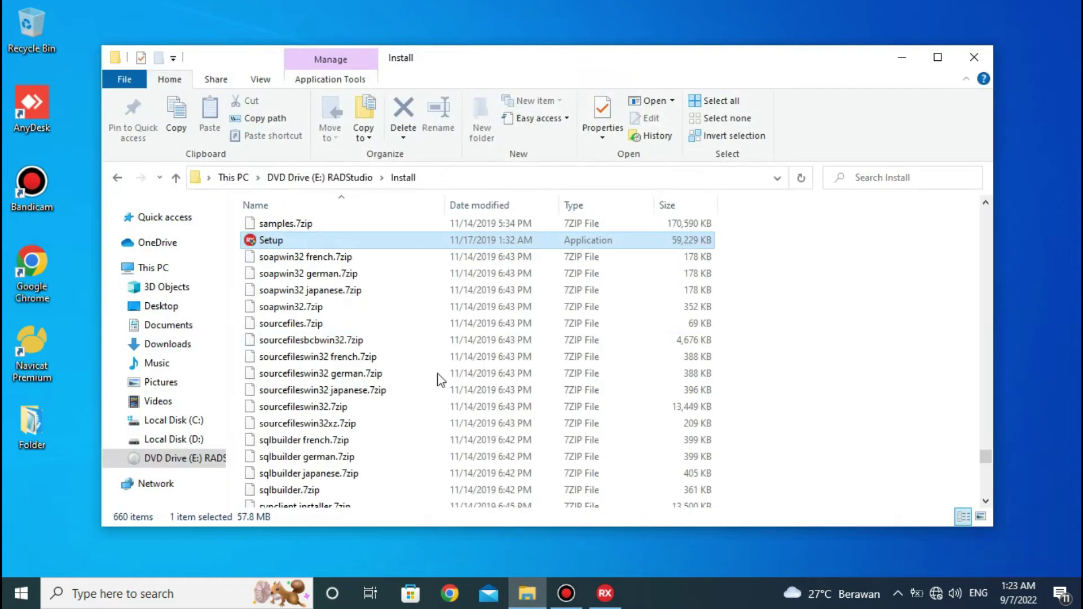
pyautogui.click(302, 177)
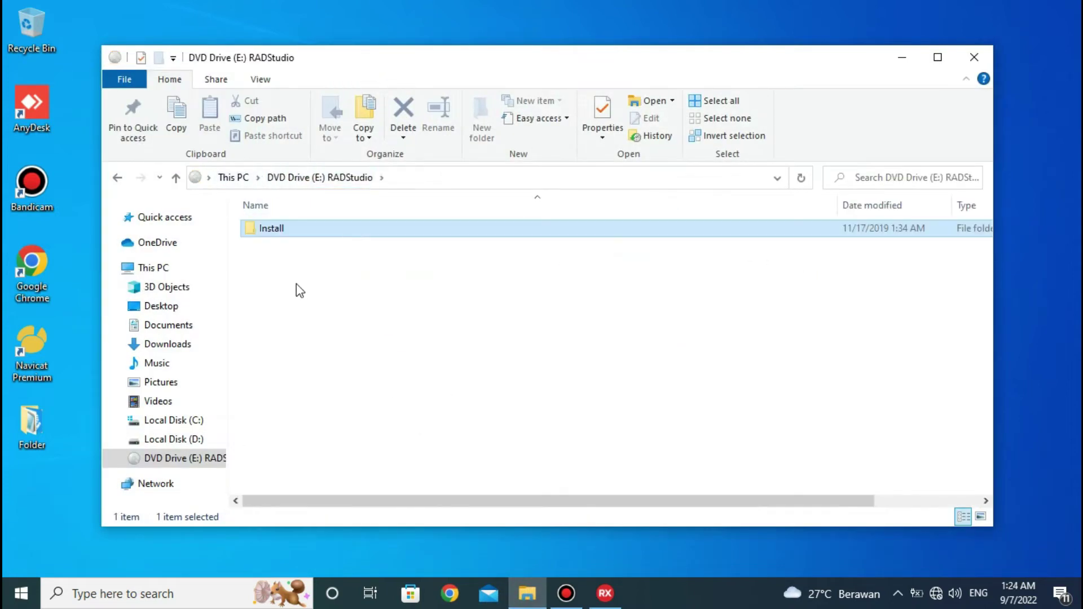
pyautogui.click(249, 177)
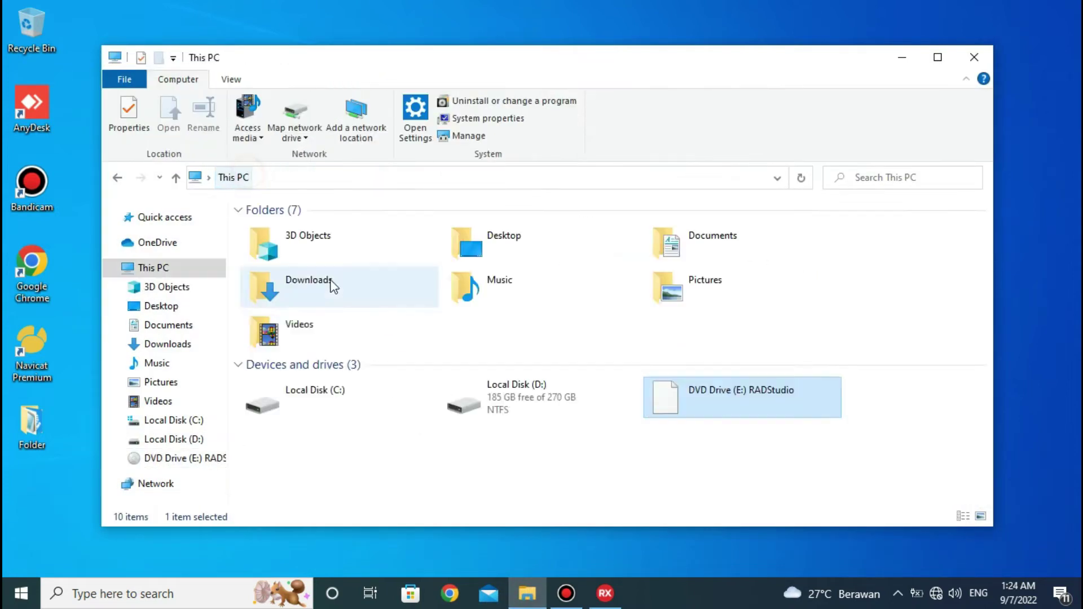
pyautogui.doubleClick(511, 386)
pyautogui.doubleClick(290, 246)
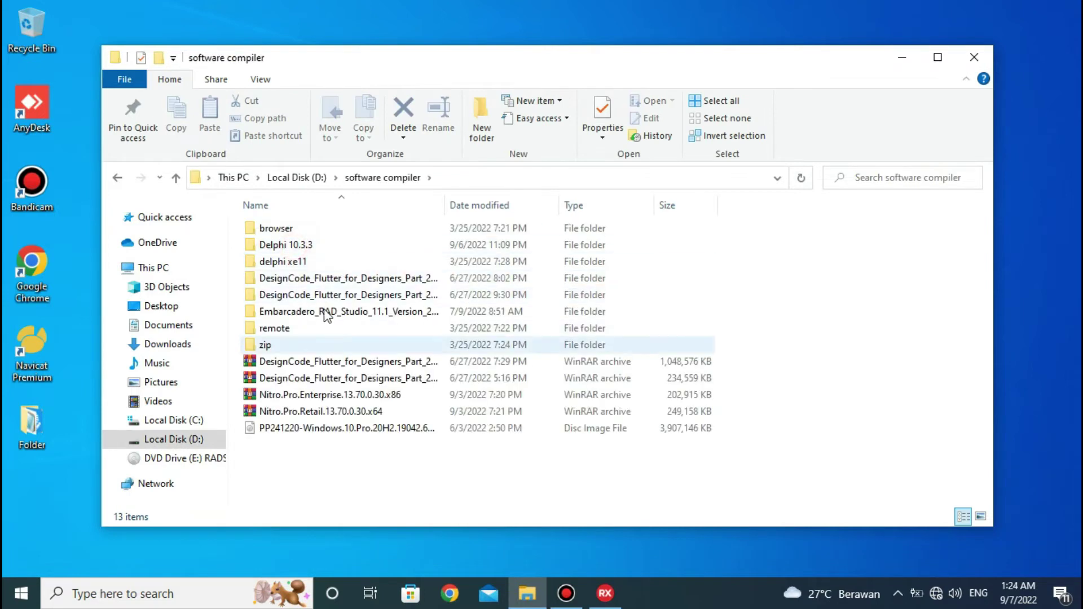
pyautogui.doubleClick(276, 246)
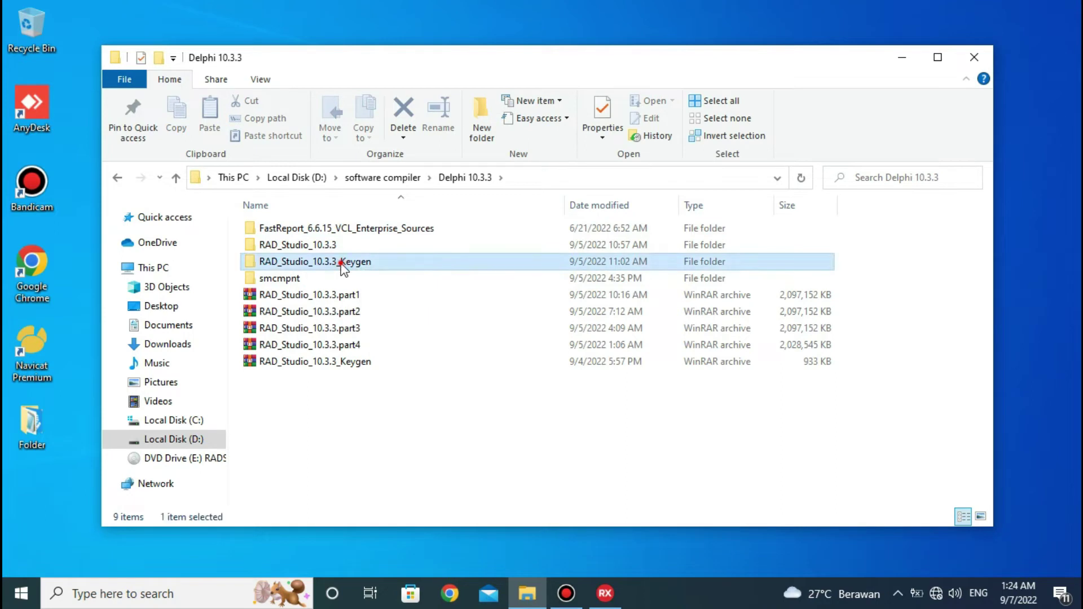
pyautogui.doubleClick(341, 265)
pyautogui.doubleClick(326, 230)
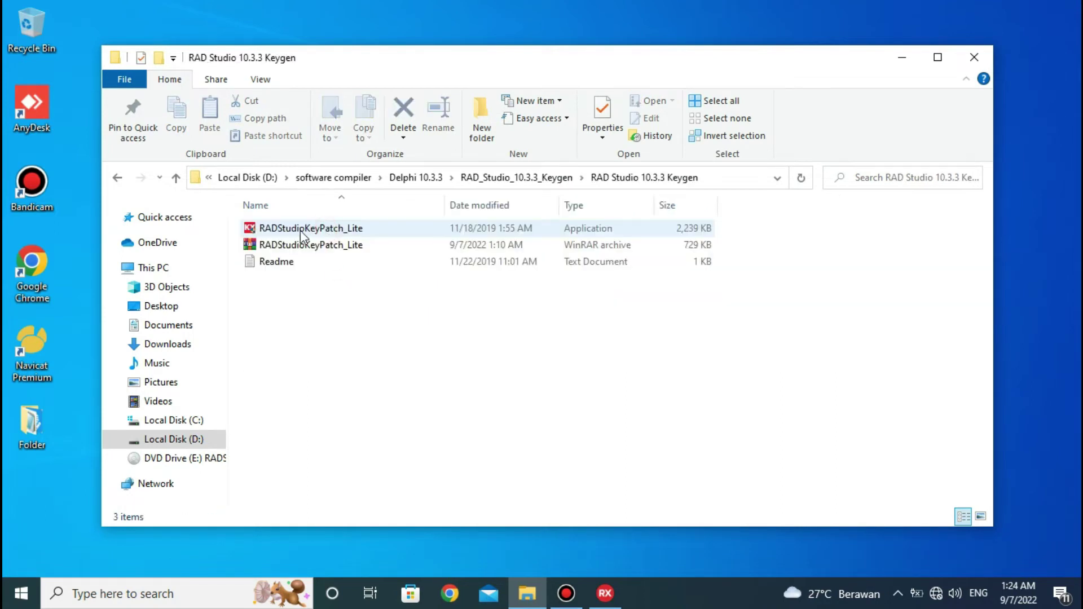
pyautogui.doubleClick(300, 230)
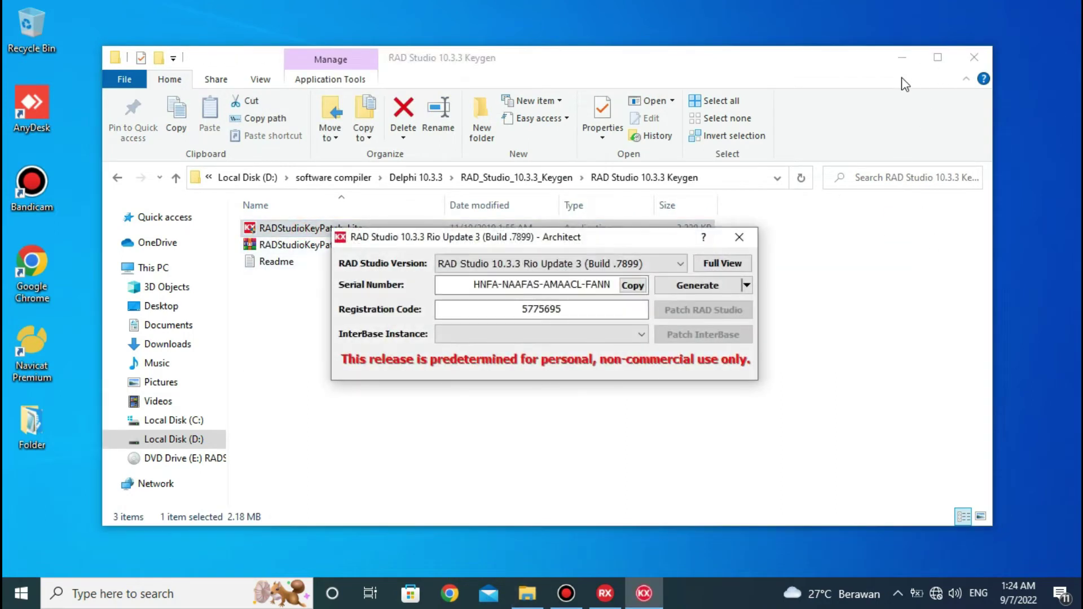
# Step: Move the key tool clear of the setup wizard and generate the license for RAD Studio 10.3.3 Rio Update 3 (Build .7899)
pyautogui.click(902, 57)
pyautogui.moveTo(507, 238); pyautogui.dragTo(816, 38)
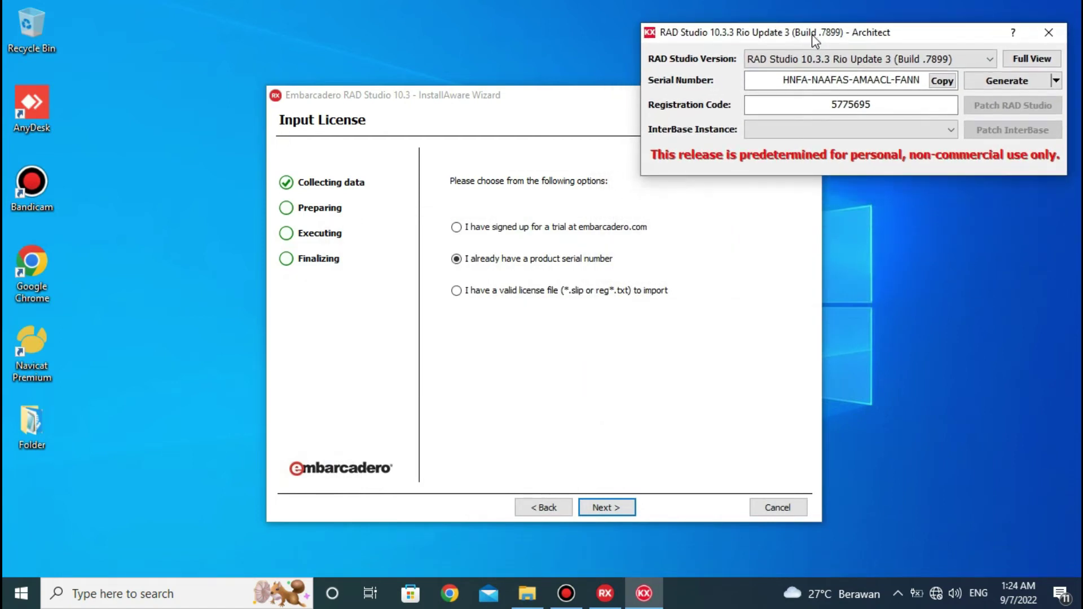
pyautogui.click(1007, 83)
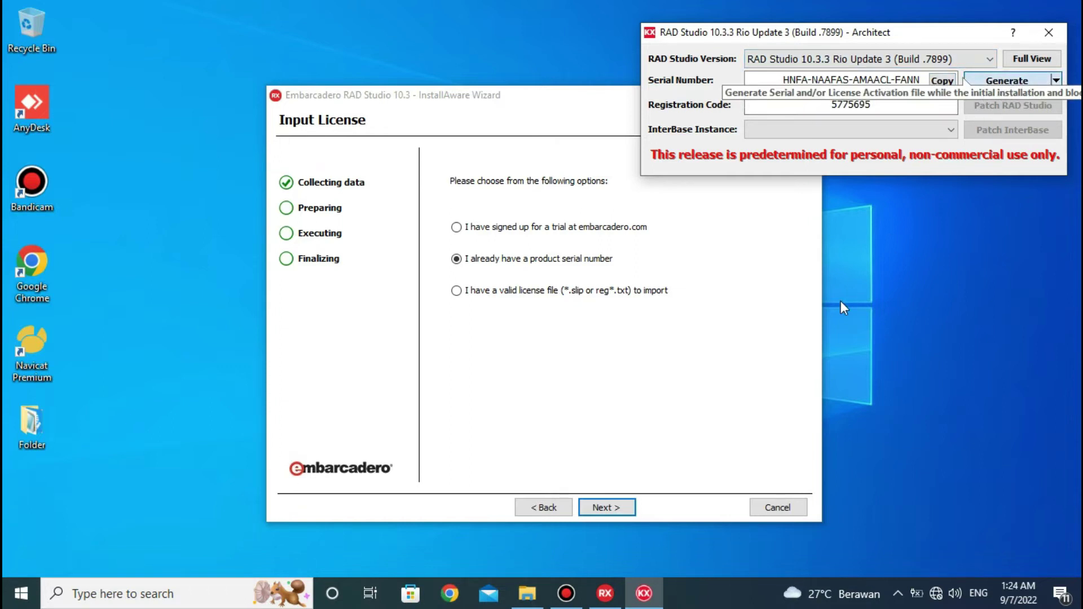
pyautogui.click(544, 338)
pyautogui.click(563, 333)
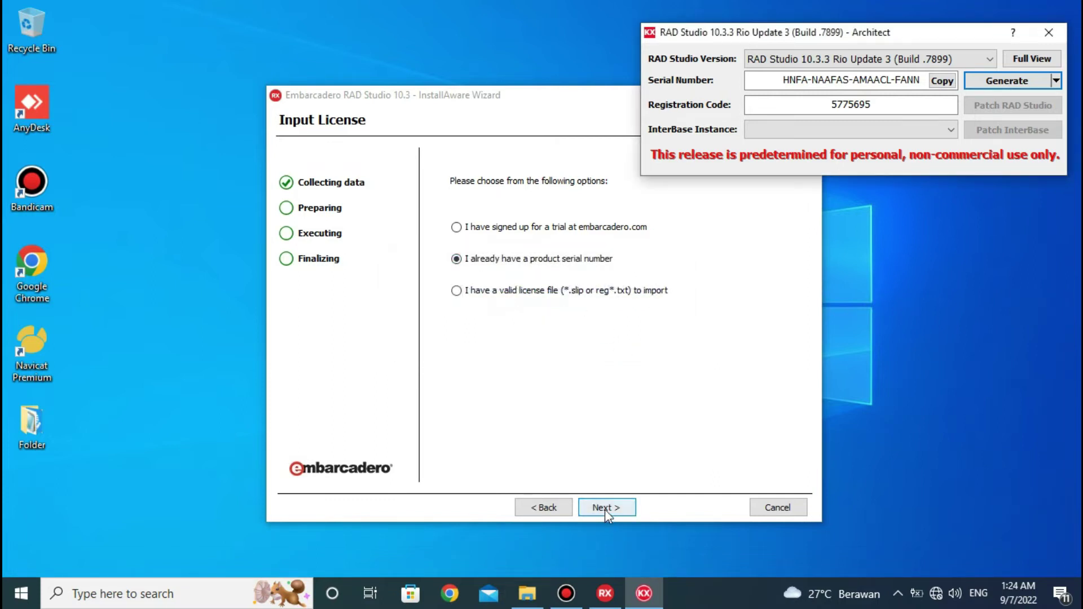
# Step: Continue the setup wizard with the serial number option, cancel the product registration form, and advance to the personalities page
pyautogui.moveTo(473, 94); pyautogui.dragTo(336, 89)
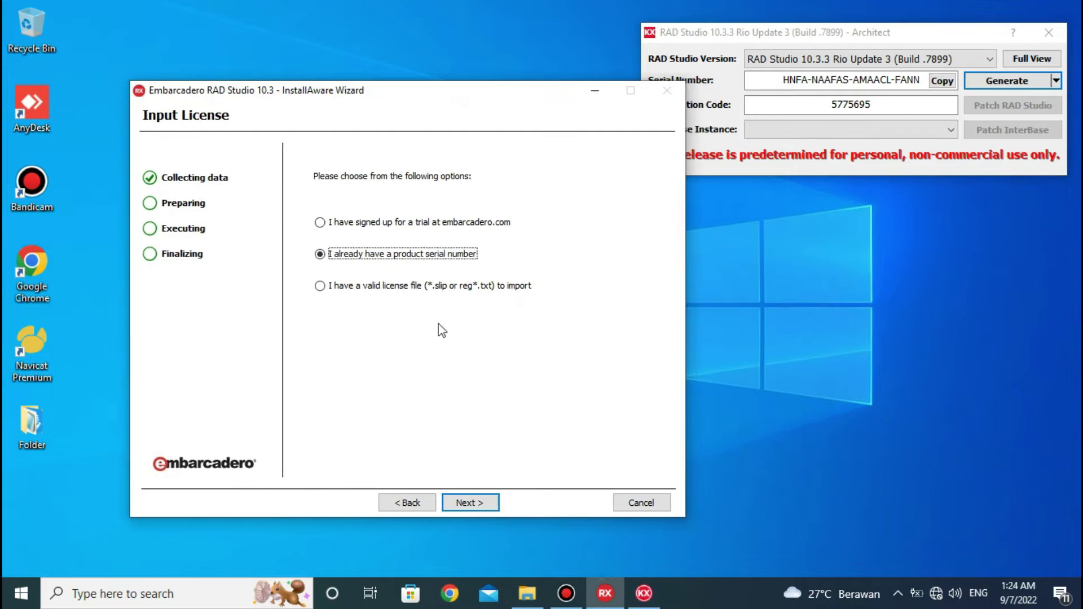
pyautogui.click(465, 504)
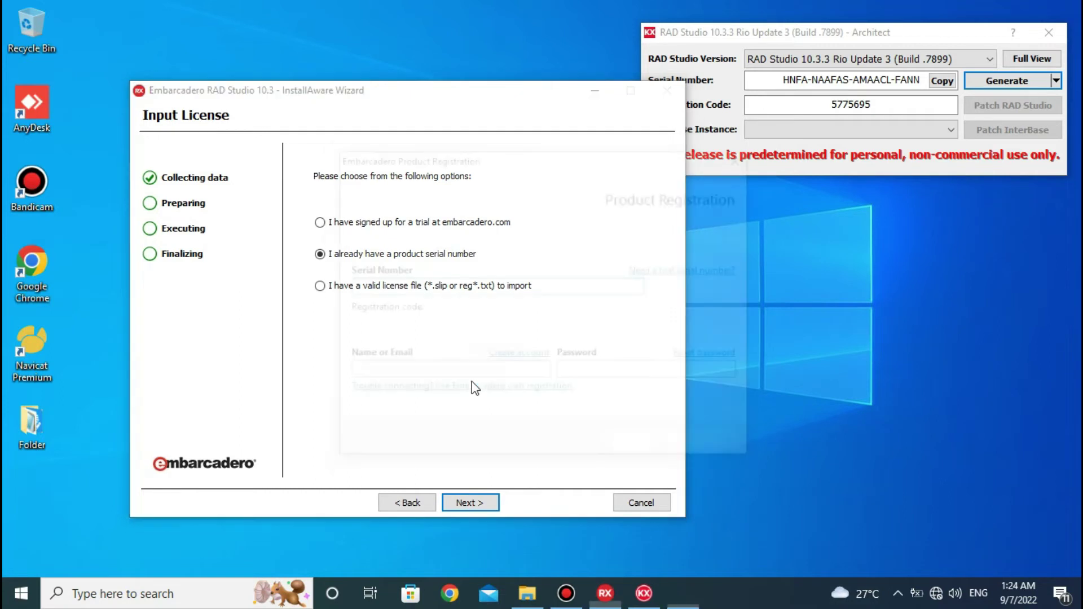
pyautogui.moveTo(466, 166); pyautogui.dragTo(342, 59)
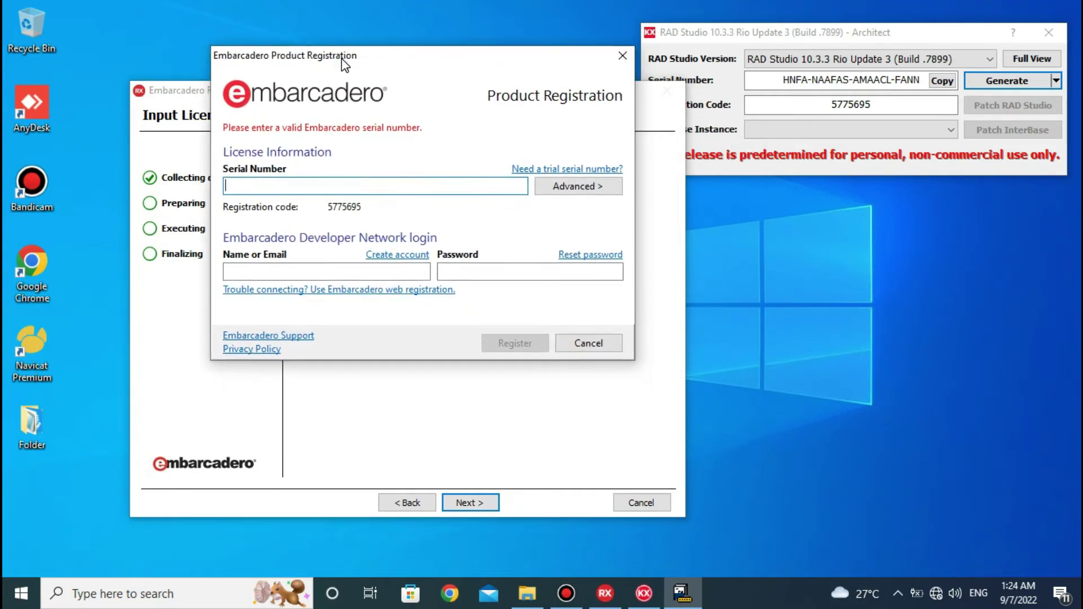
pyautogui.click(587, 343)
pyautogui.click(469, 503)
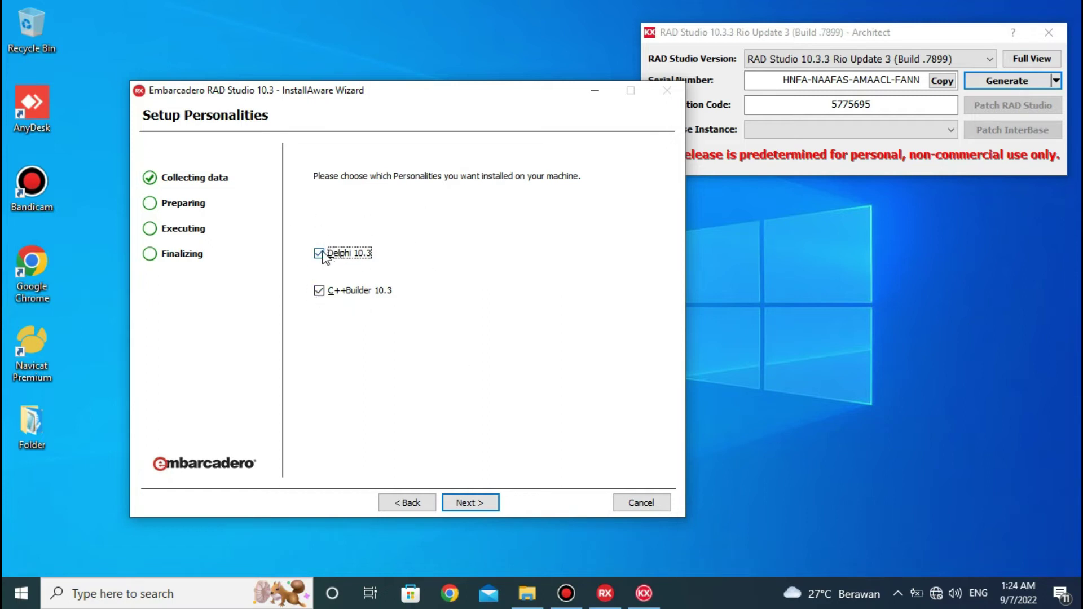
# Step: Deselect C++Builder 10.3 so that only the Delphi 10.3 personality is installed, and keep English as the only language
pyautogui.click(319, 291)
pyautogui.click(470, 497)
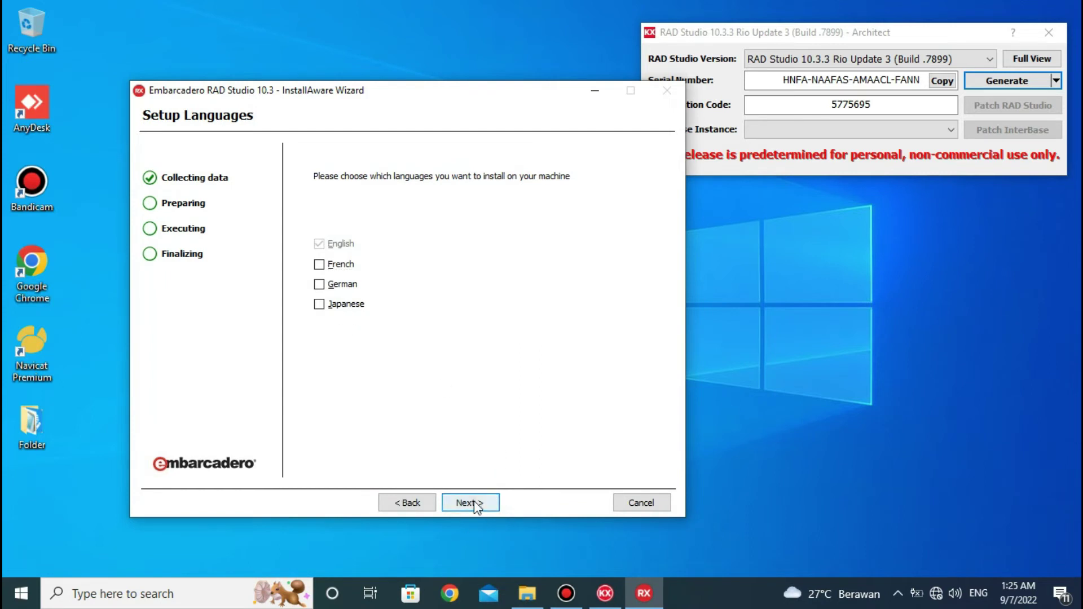
pyautogui.click(473, 504)
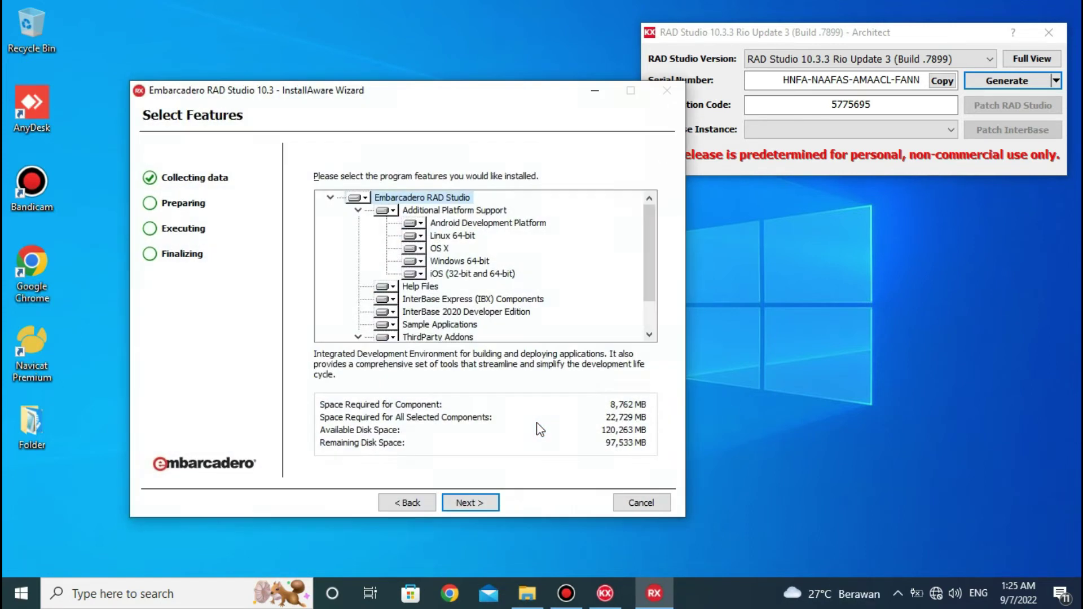
# Step: Accept the default program features, Android SDK 25.2.5 with android-ndk-r17b, and the Embarcadero RAD Studio 10.3 Start Menu group for All Users
pyautogui.click(463, 504)
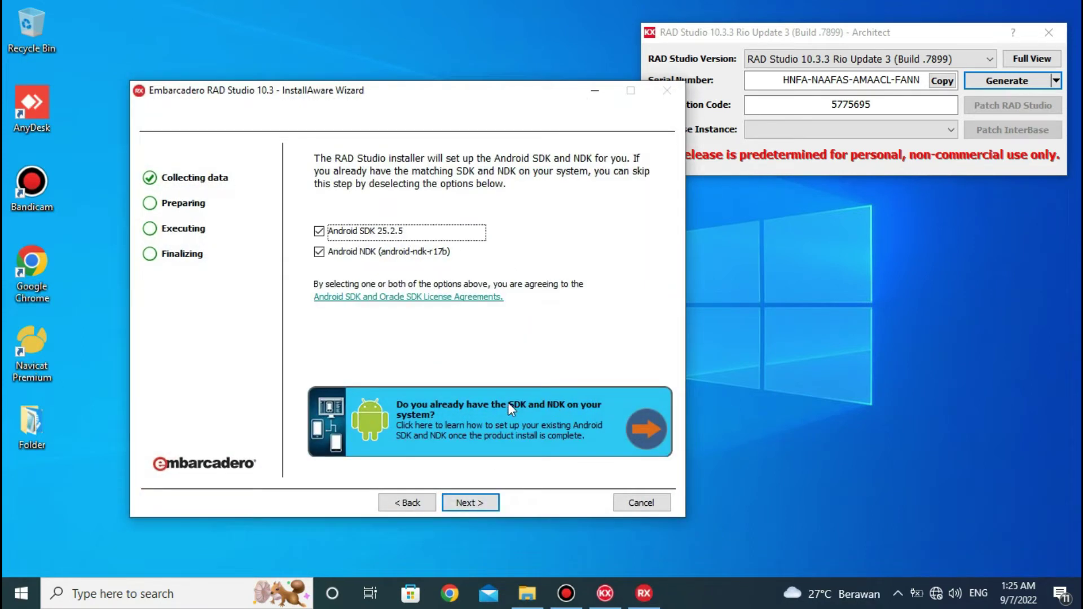
pyautogui.click(454, 502)
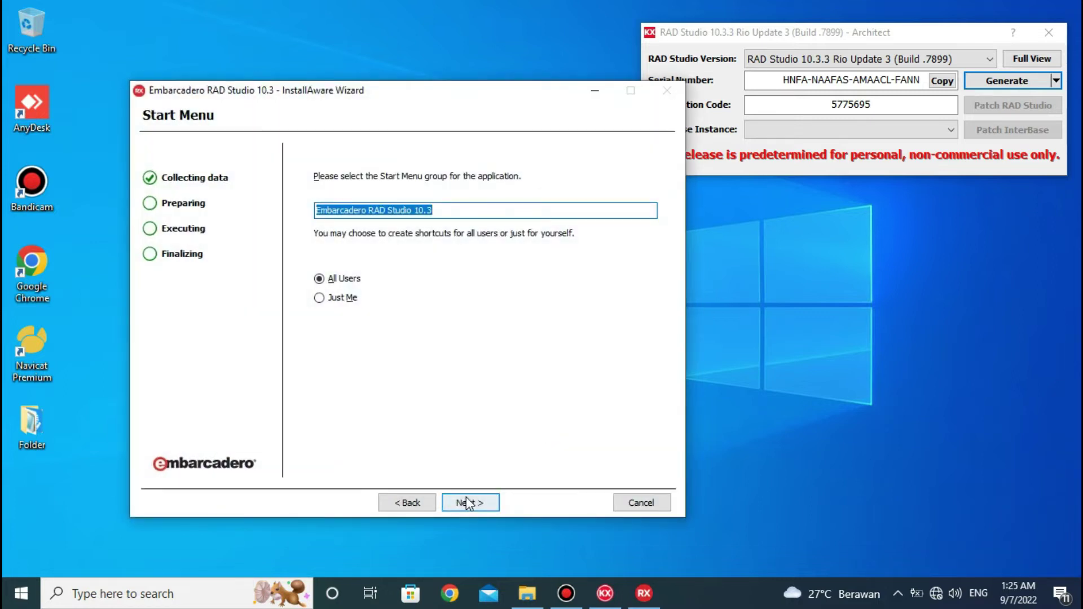
pyautogui.click(465, 503)
# Step: Start the Embarcadero RAD Studio 10.3 installation with the remaining default settings and finish the setup wizard once it completes
pyautogui.click(478, 504)
pyautogui.click(479, 505)
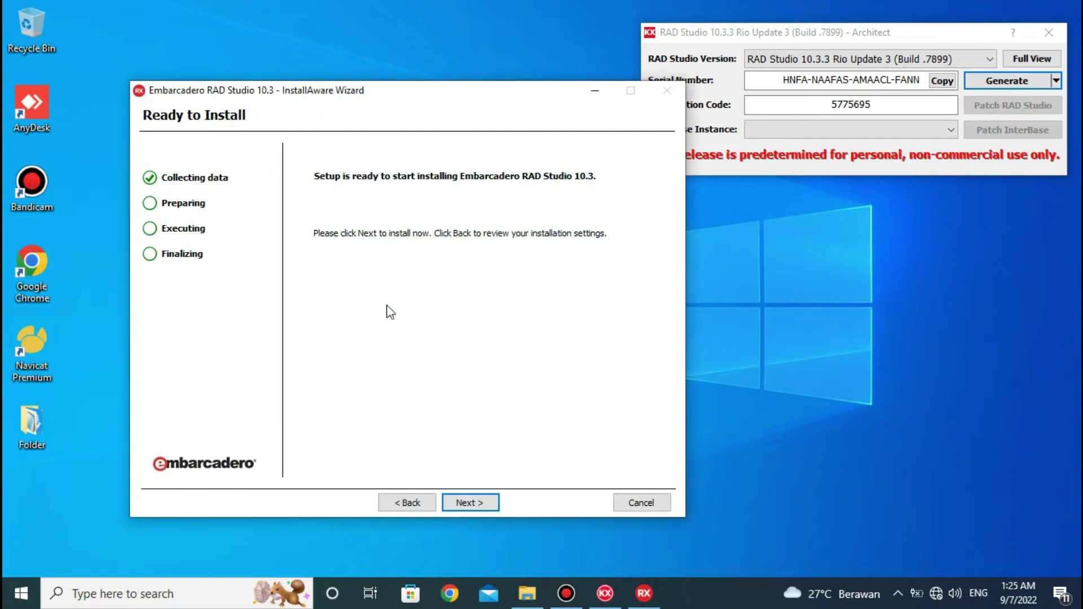
pyautogui.click(480, 506)
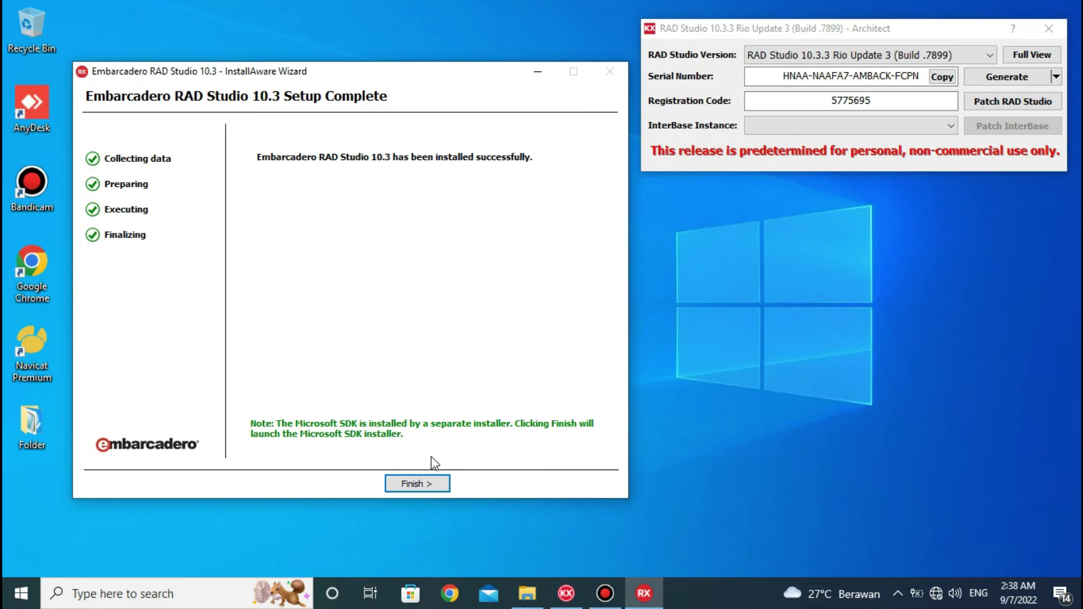
pyautogui.click(420, 485)
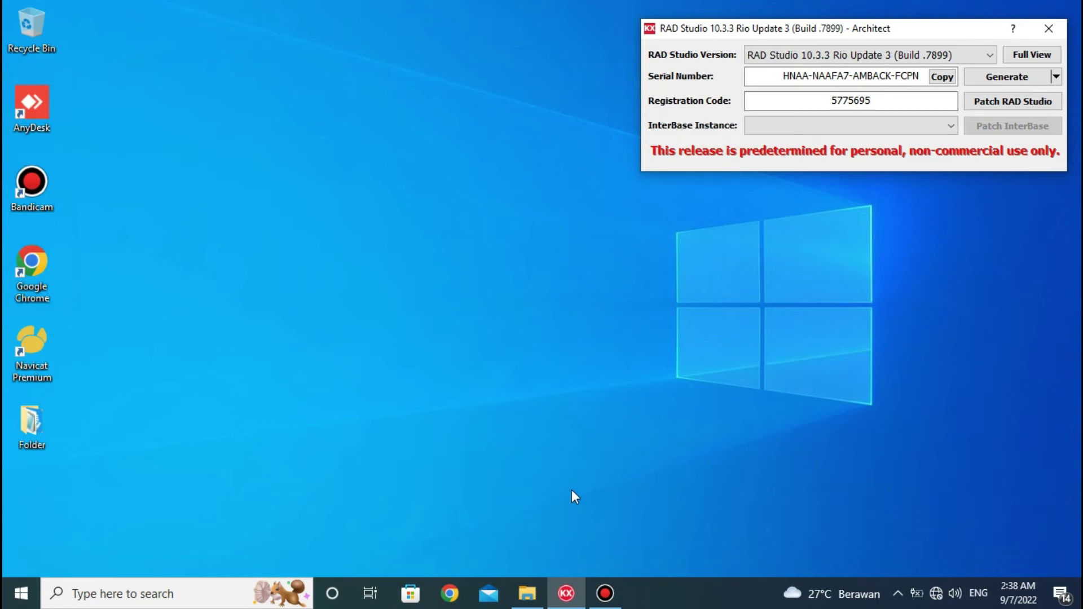
# Step: Patch RAD Studio with the key tool and agree to permanently disable the Embarcadero Tracking System
pyautogui.moveTo(771, 32); pyautogui.dragTo(725, 107)
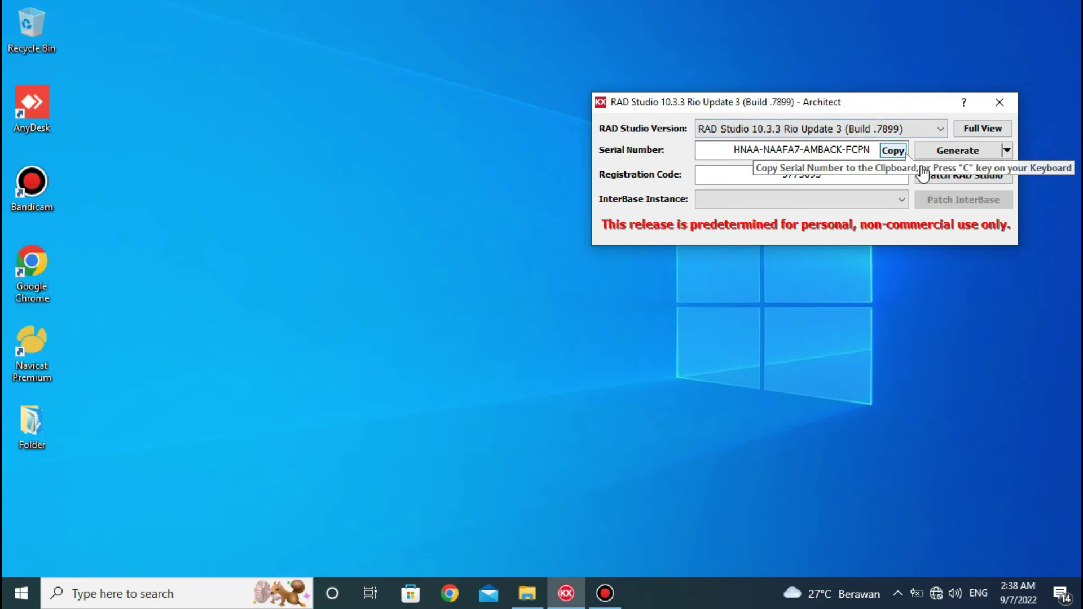
pyautogui.click(973, 156)
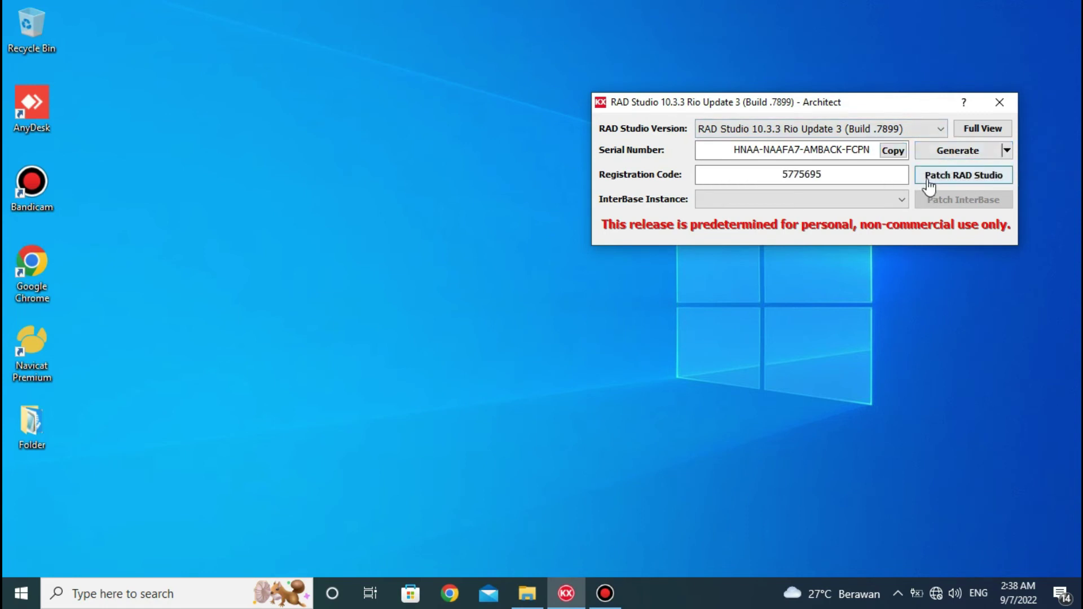
pyautogui.click(950, 179)
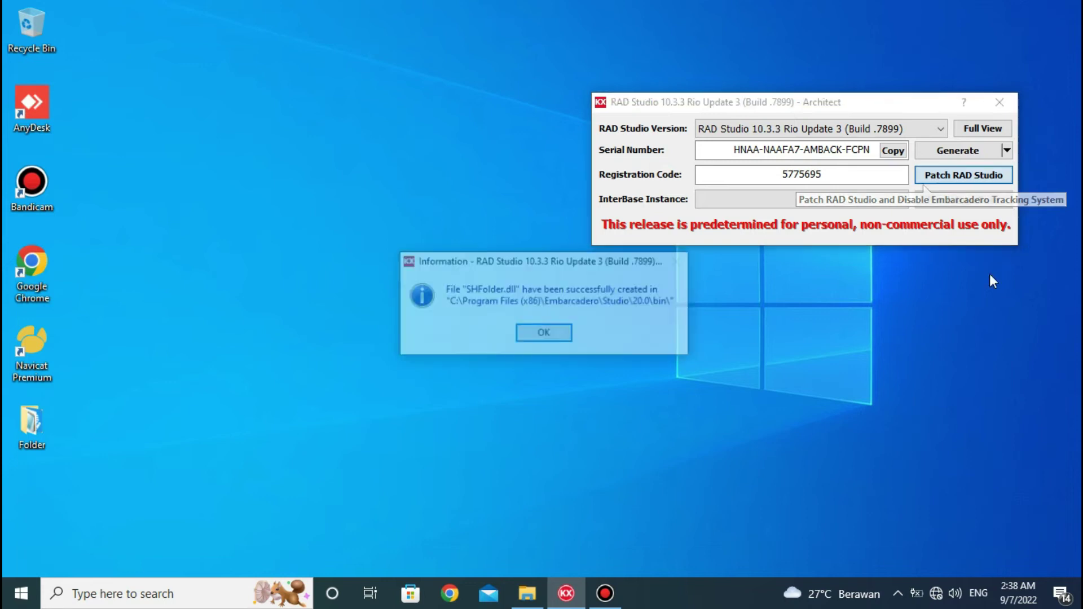
pyautogui.click(556, 338)
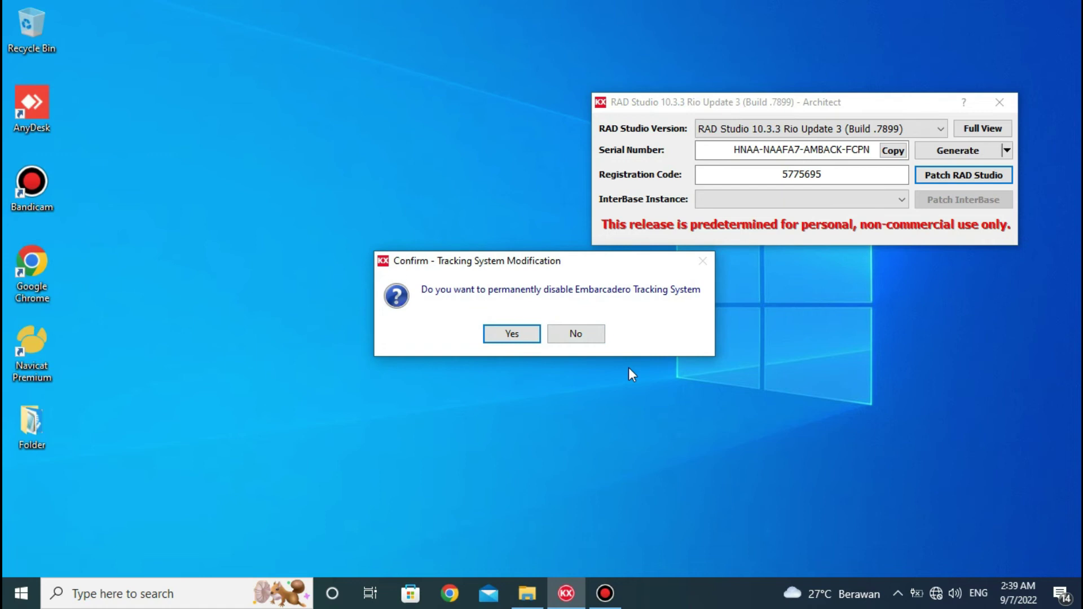
pyautogui.click(511, 339)
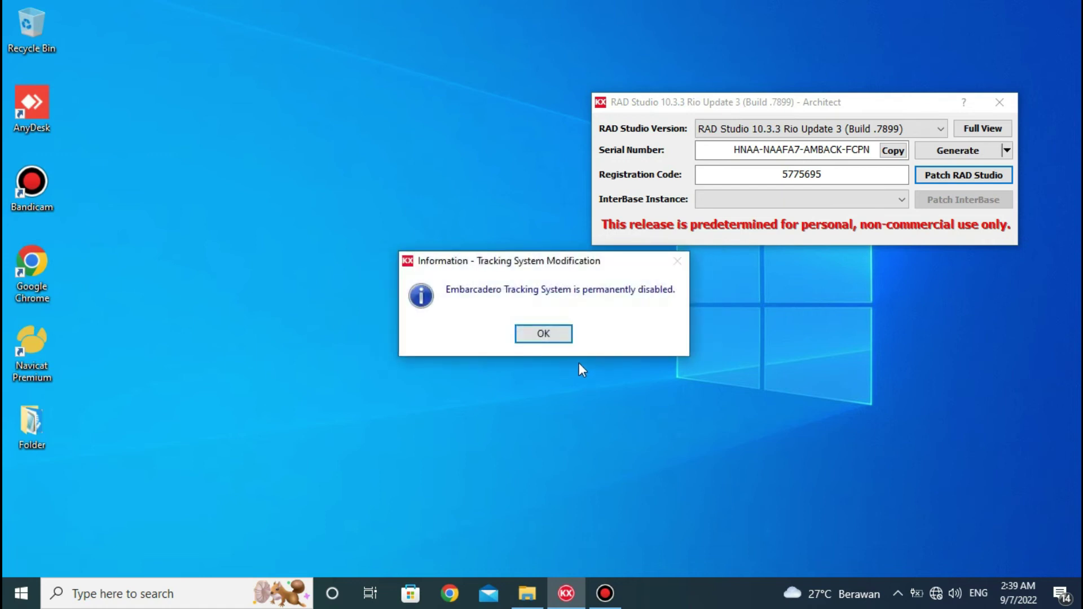
pyautogui.click(547, 337)
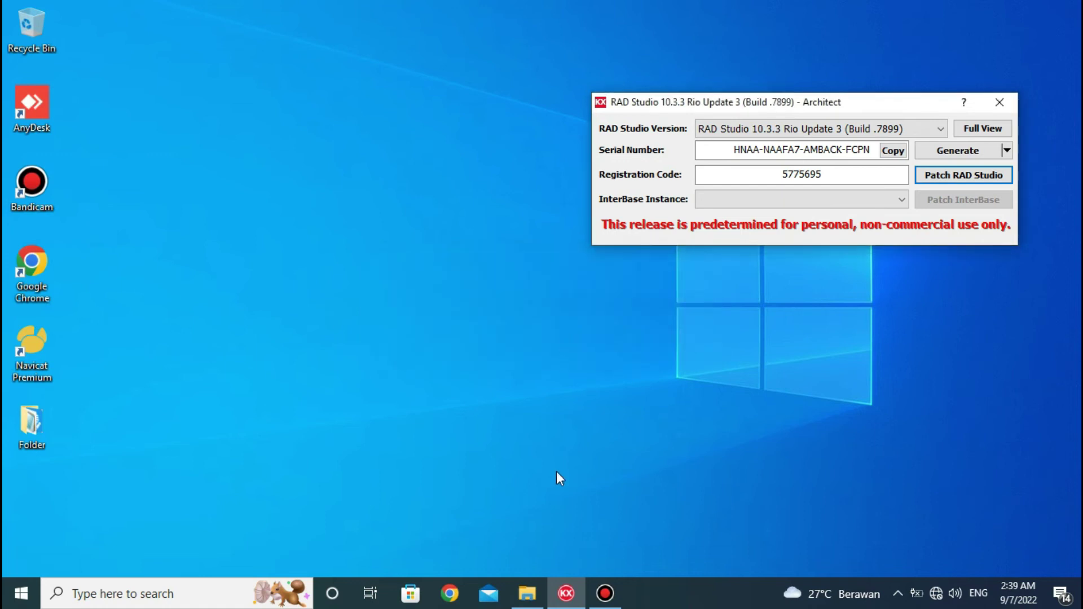
# Step: Launch Delphi 10.3 and complete its welcome dialog with the Light theme and the default source control and common settings
pyautogui.click(21, 593)
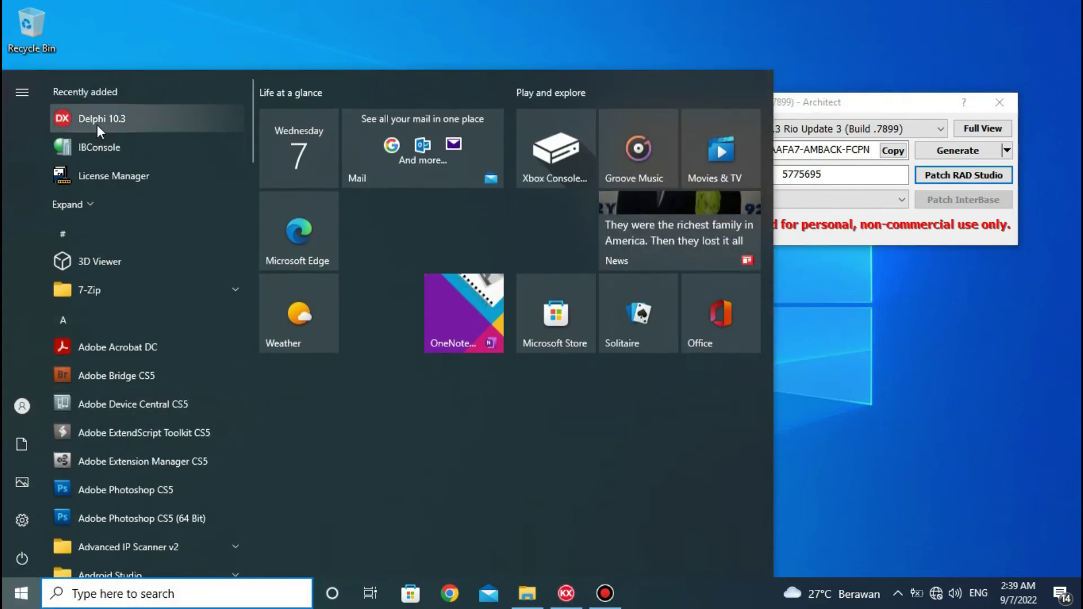
pyautogui.click(747, 326)
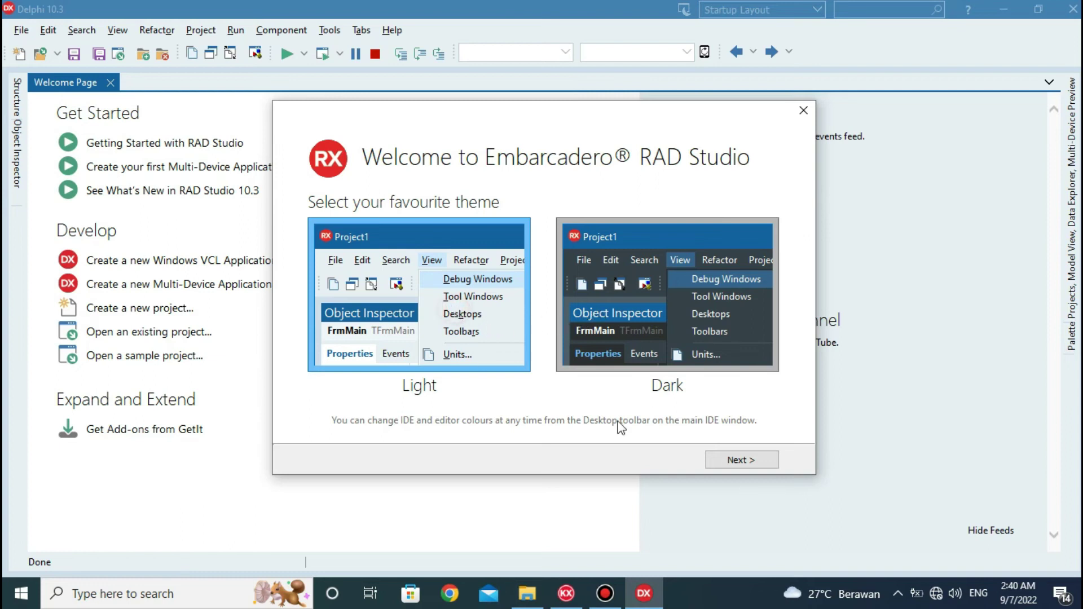
pyautogui.click(720, 459)
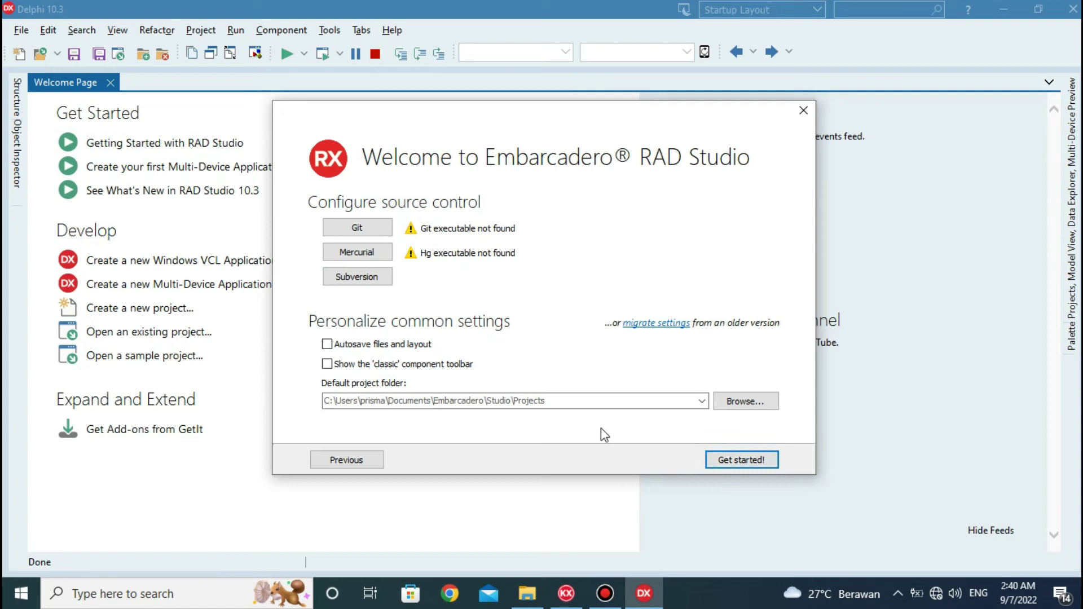
pyautogui.click(714, 460)
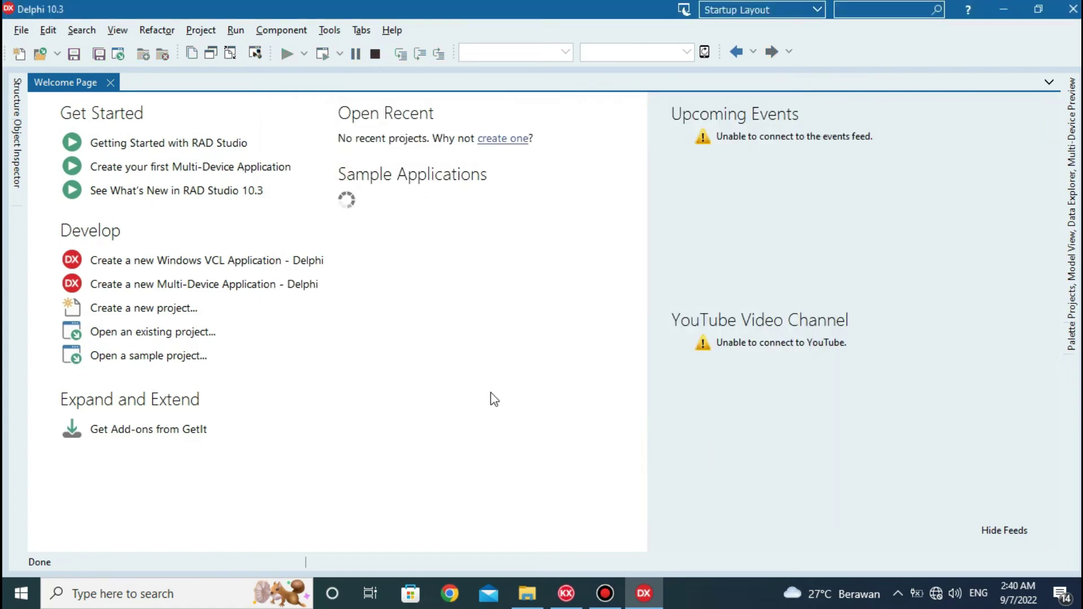
# Step: Create a new Windows VCL application project in Delphi
pyautogui.click(21, 31)
pyautogui.moveTo(50, 49)
pyautogui.click(217, 53)
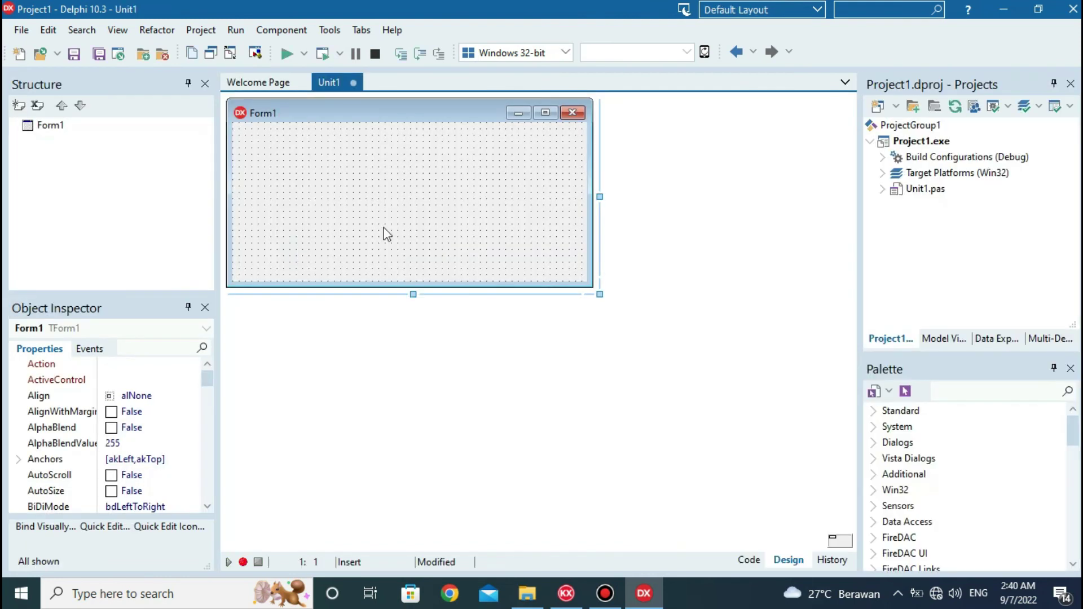
# Step: Enlarge Form1 to a client height of about 379 and look through the Standard component group of the palette
pyautogui.moveTo(592, 294); pyautogui.dragTo(715, 436)
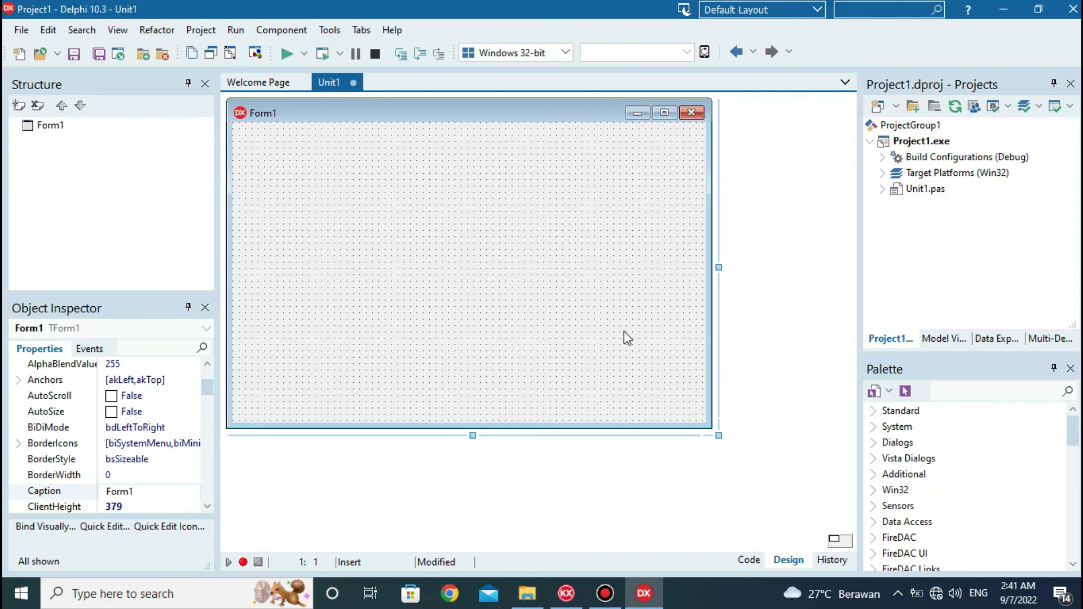
pyautogui.click(878, 414)
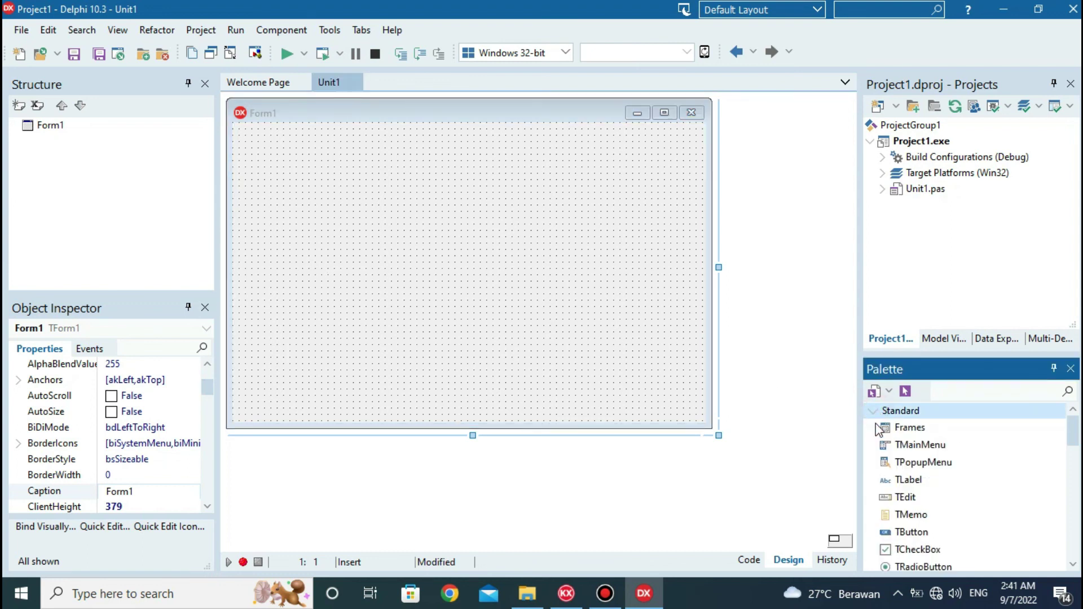
pyautogui.click(877, 412)
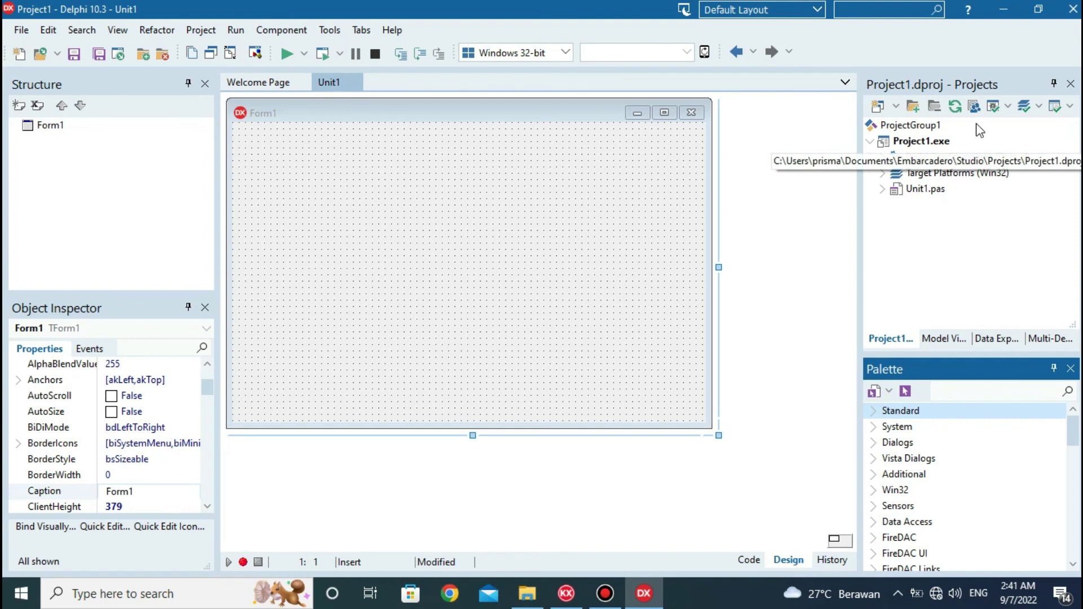
# Step: Close Delphi without saving the changes to Project1, and close the key tool
pyautogui.click(1065, 20)
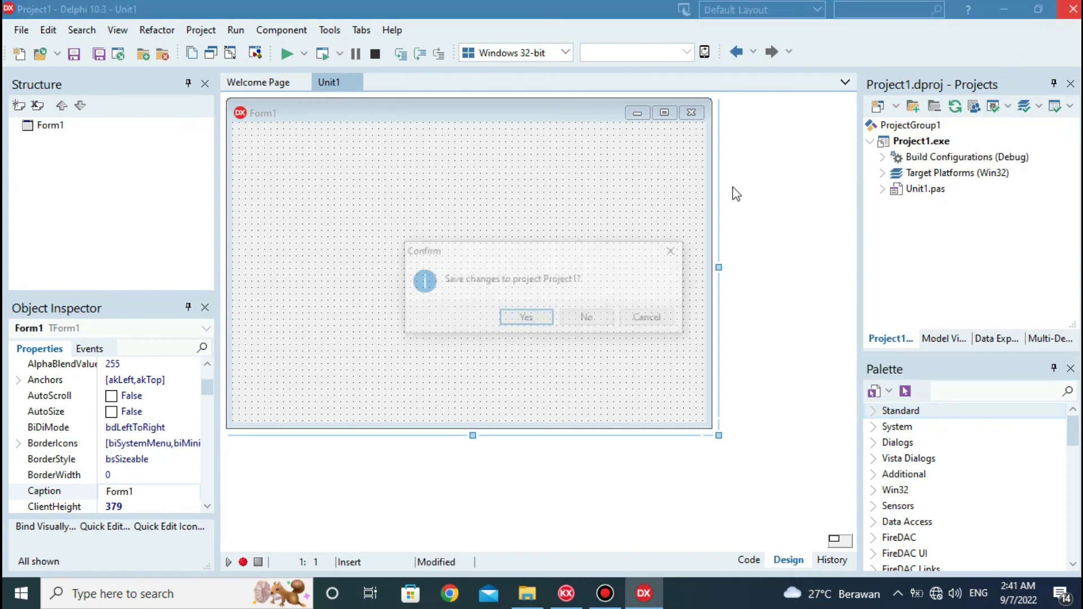
pyautogui.click(583, 323)
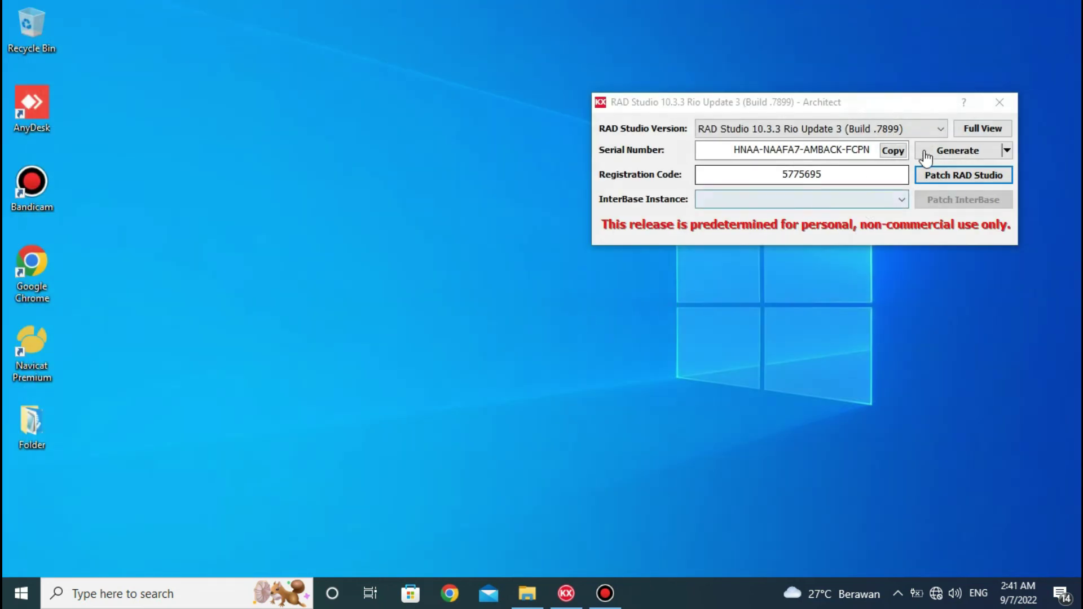
pyautogui.click(1004, 109)
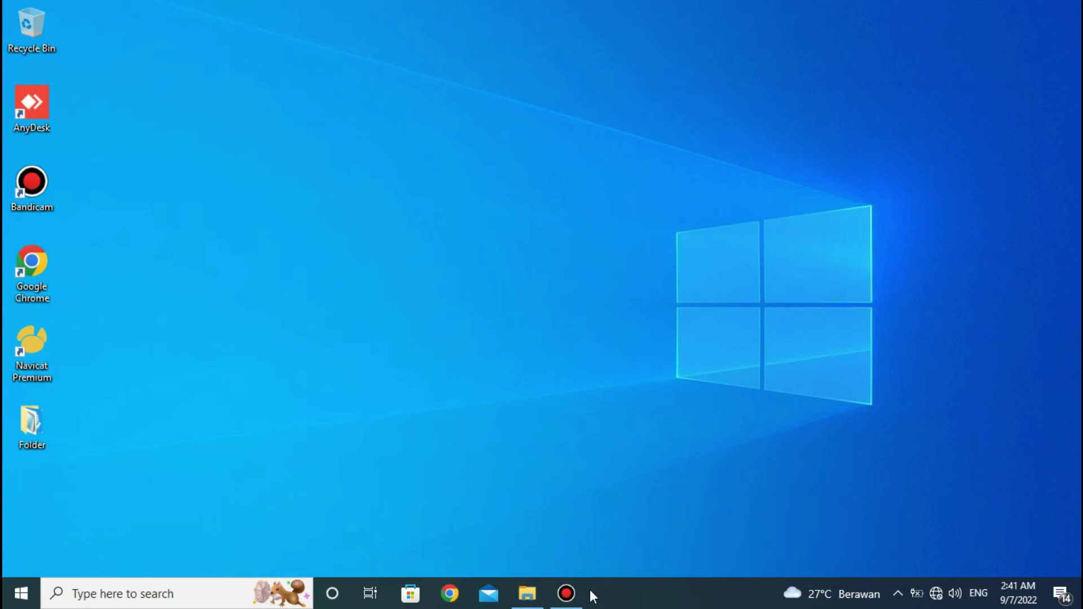
pyautogui.click(568, 593)
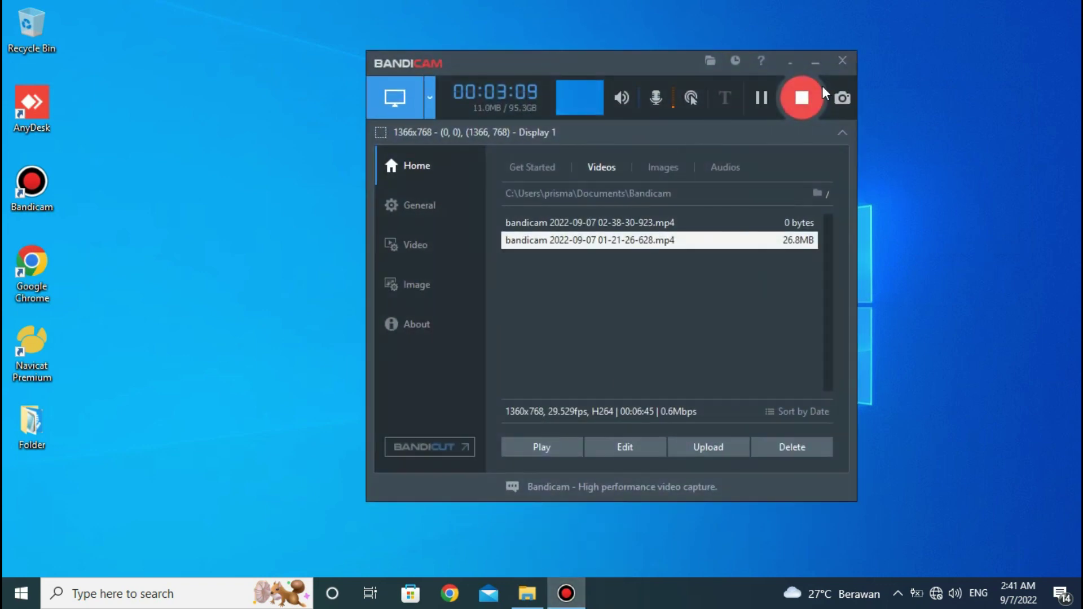
pyautogui.click(815, 62)
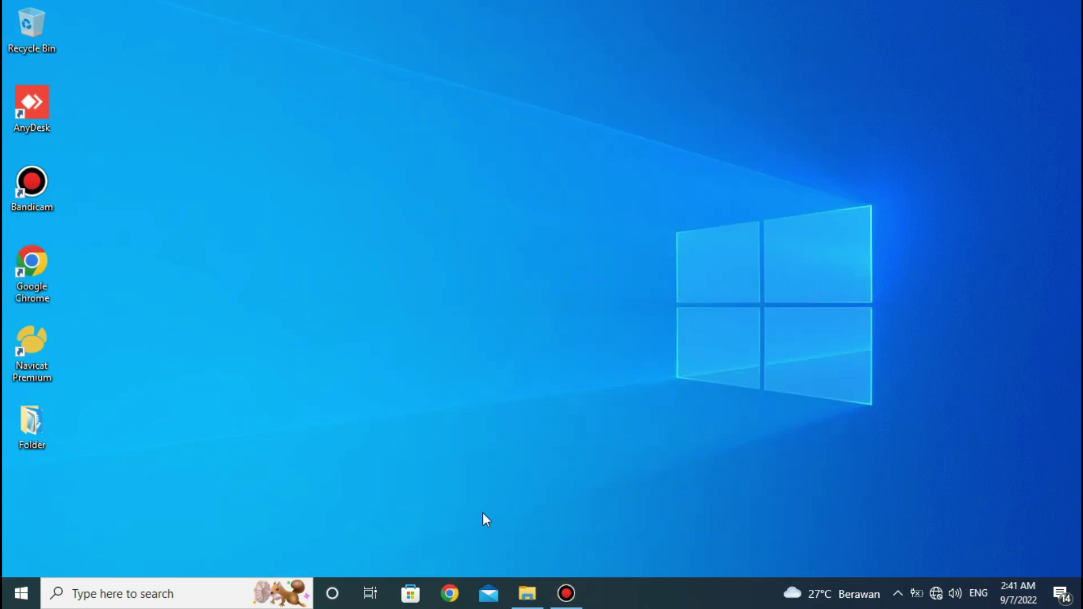
pyautogui.moveTo(568, 593)
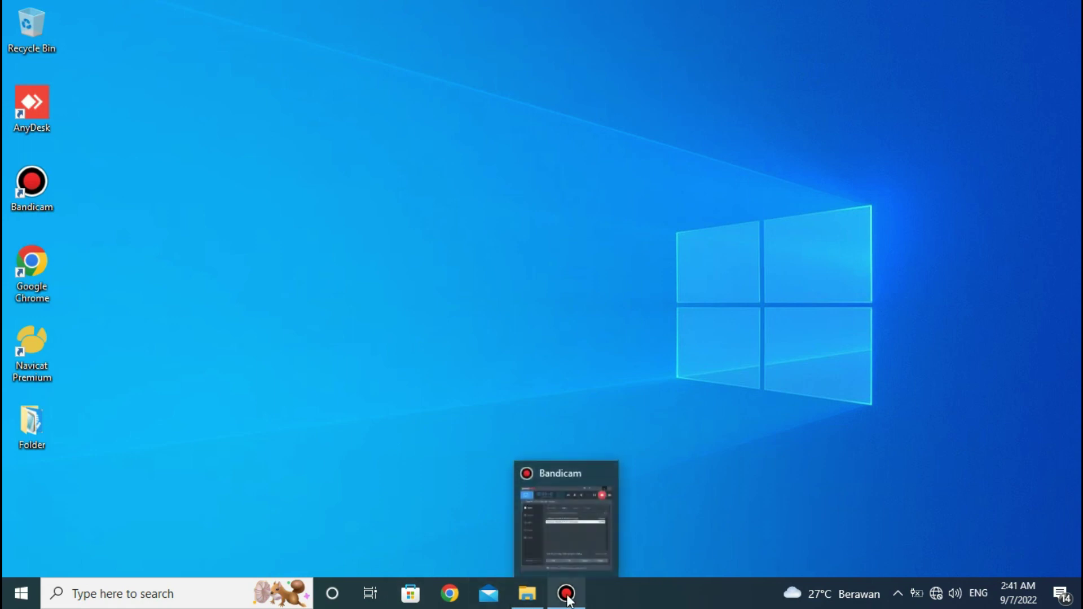